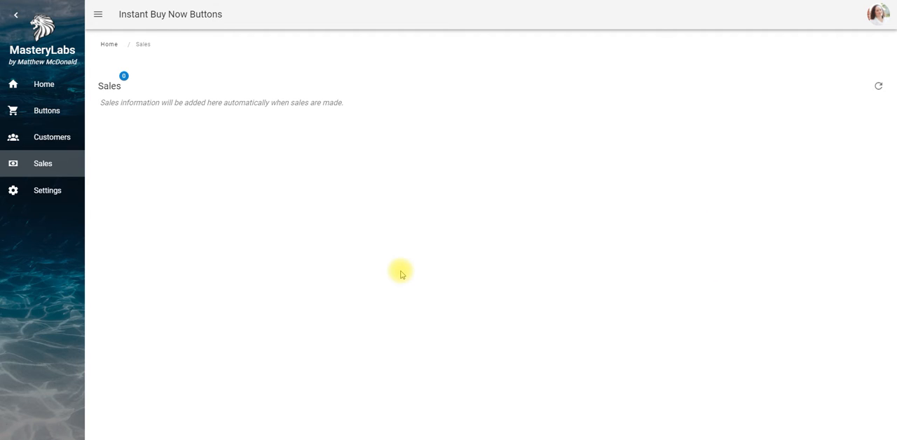
Look through the plugin's home, Buttons, Customers and Sales pages, then return to the home overview
{"action": "left_click", "coordinate": [49, 89]}
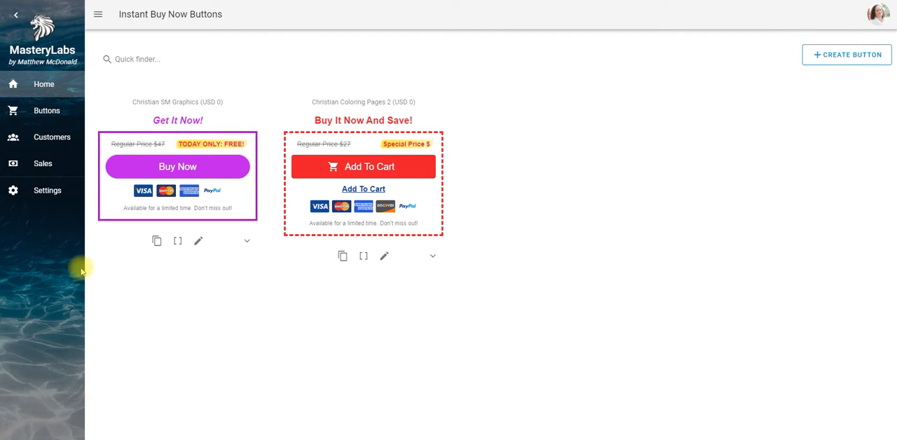
{"action": "left_click", "coordinate": [49, 114]}
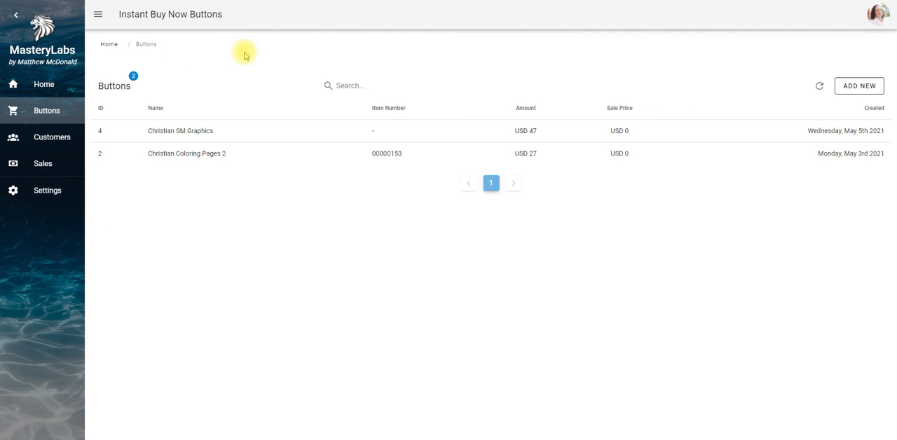
{"action": "left_click", "coordinate": [60, 141]}
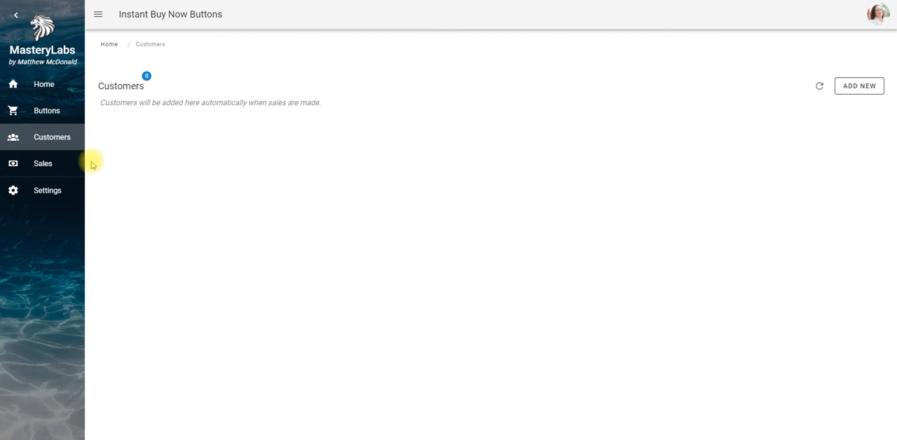
{"action": "left_click", "coordinate": [43, 165]}
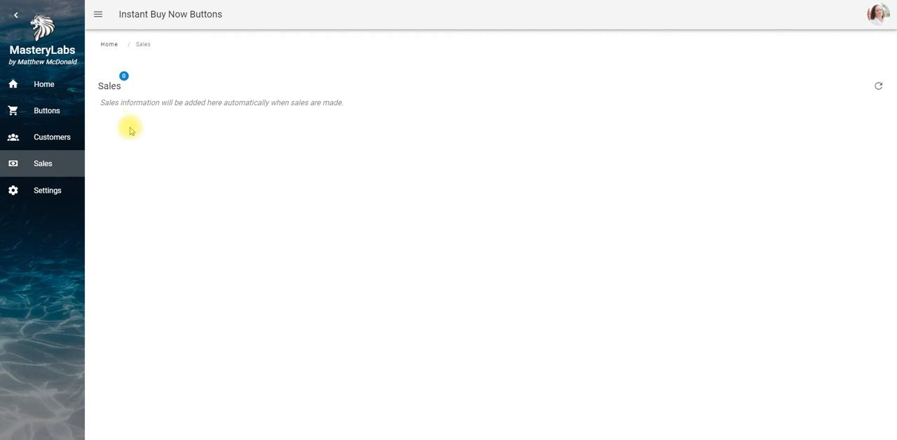
{"action": "left_click", "coordinate": [44, 86]}
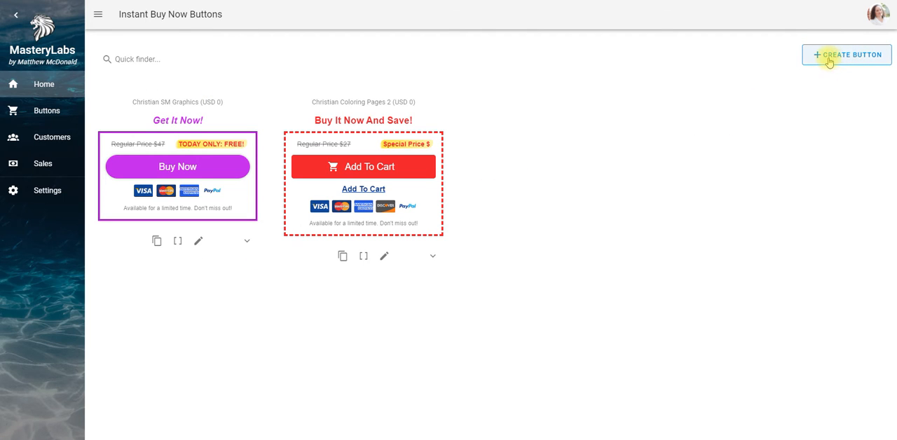
Start a new buy button with "Christian SM Graphics 2" as both its name and description, and continue to the sale item
{"action": "left_click", "coordinate": [867, 54]}
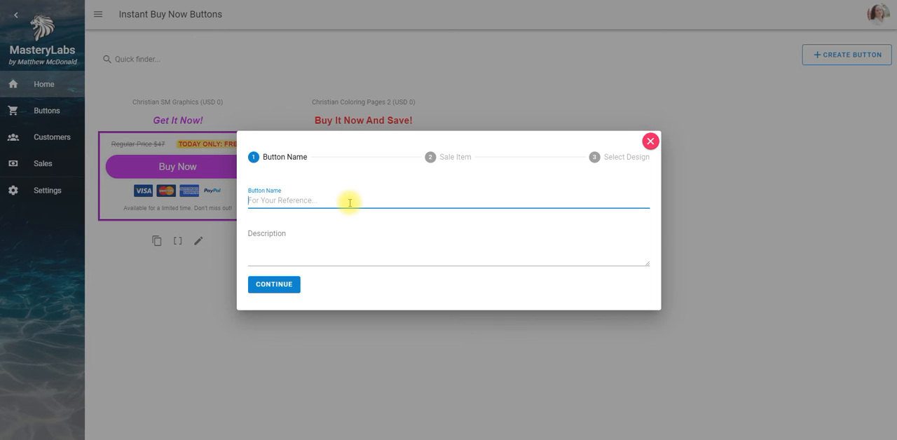
{"action": "type", "text": "Christian SM Graphics 2"}
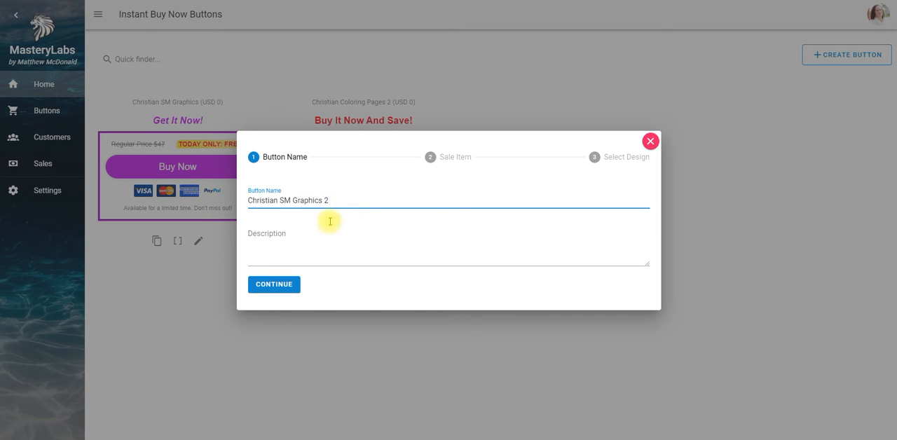
{"action": "triple_click", "coordinate": [303, 198]}
{"action": "key", "text": "ctrl+c"}
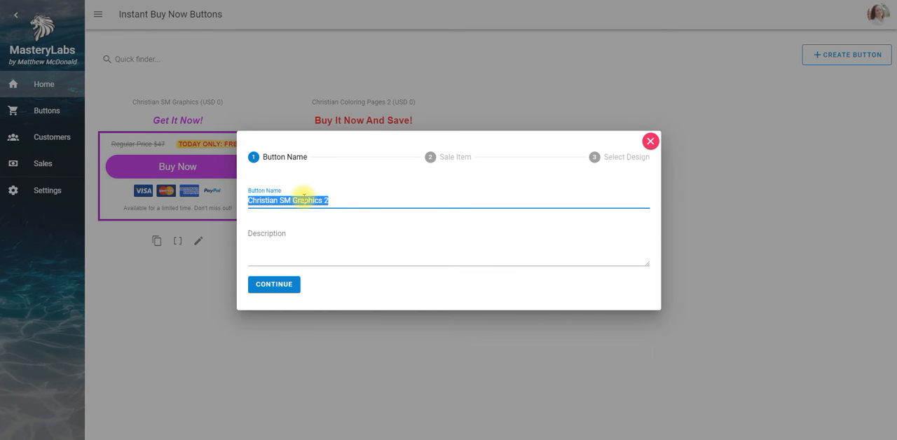
{"action": "left_click", "coordinate": [288, 255]}
{"action": "key", "text": "ctrl+v"}
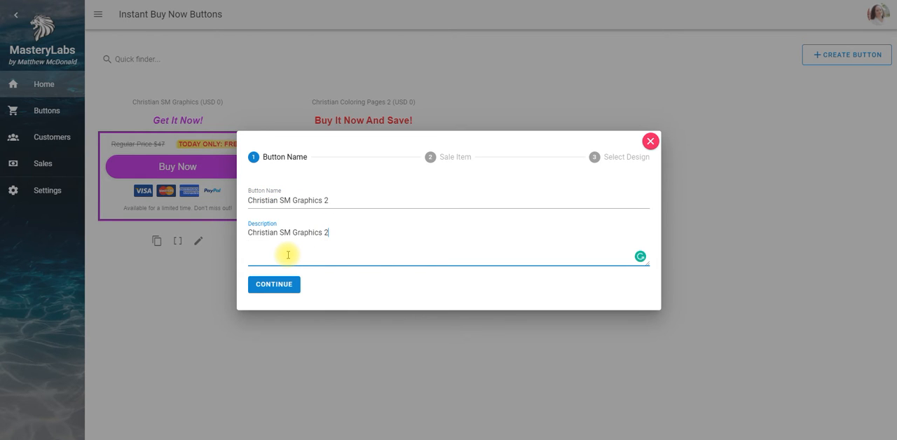
{"action": "left_click", "coordinate": [280, 284]}
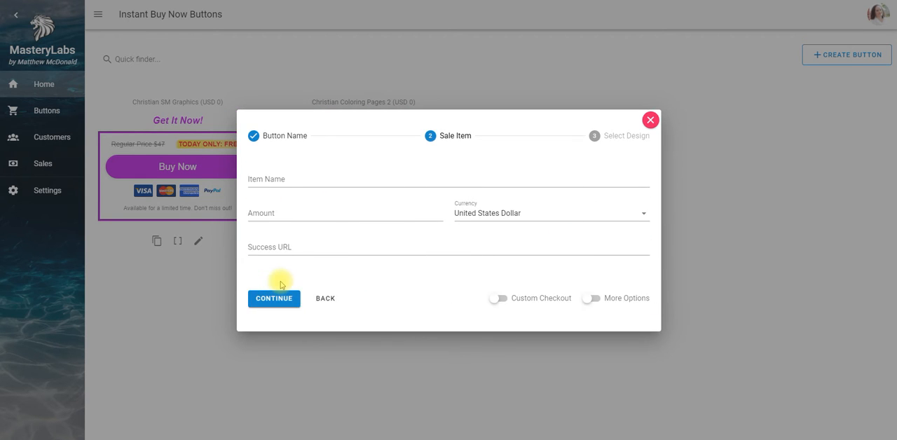
{"action": "left_click", "coordinate": [284, 178]}
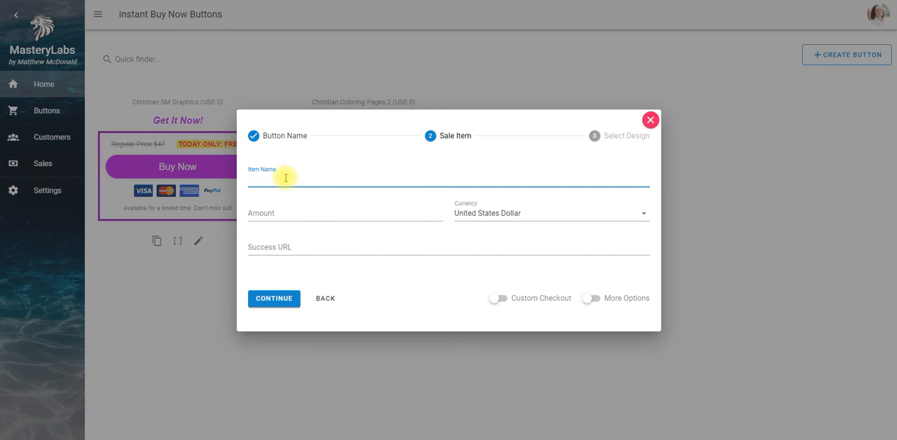
{"action": "key", "text": "ctrl+v"}
{"action": "left_click", "coordinate": [294, 216]}
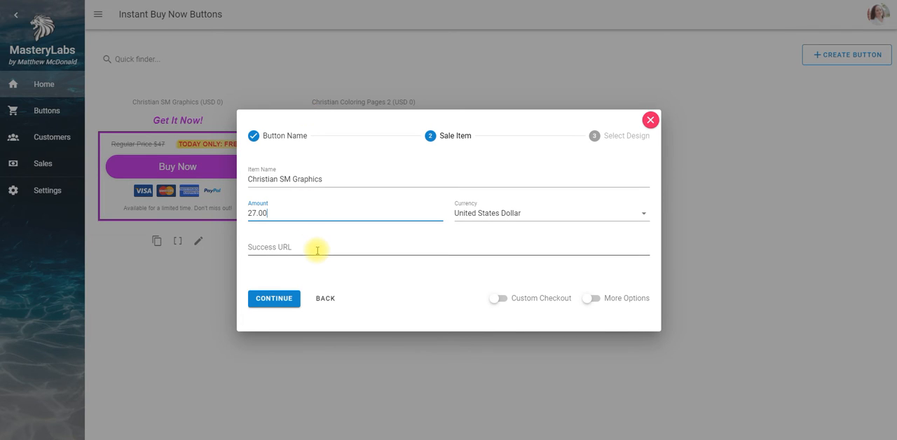
{"action": "left_click", "coordinate": [322, 251]}
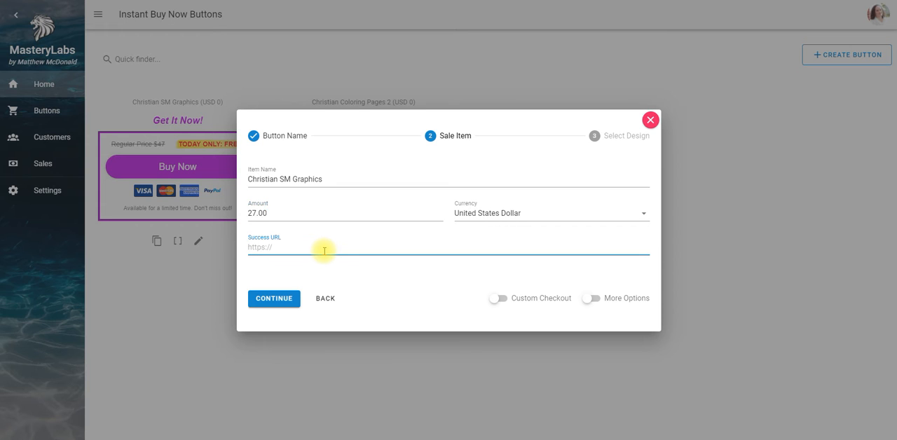
{"action": "key", "text": "ctrl+v"}
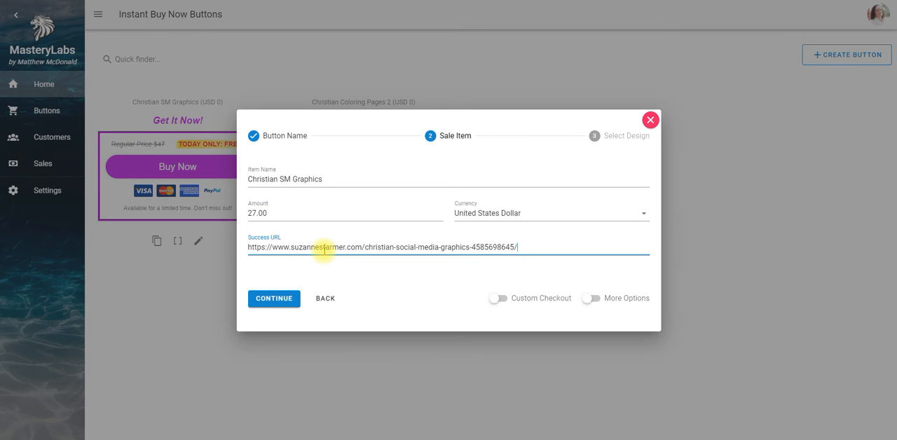
Choose the black box design with the yellow Add To Cart button and create the new button
{"action": "left_click", "coordinate": [283, 297]}
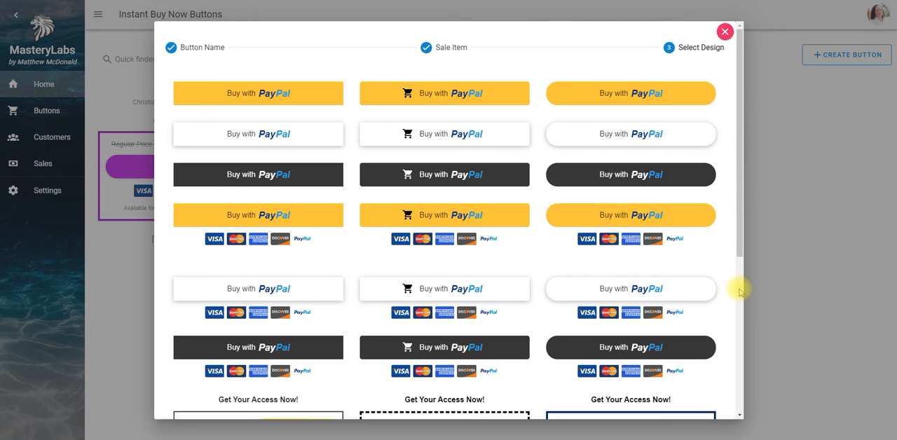
{"action": "scroll", "coordinate": [740, 306], "scroll_direction": "down", "scroll_amount": 4}
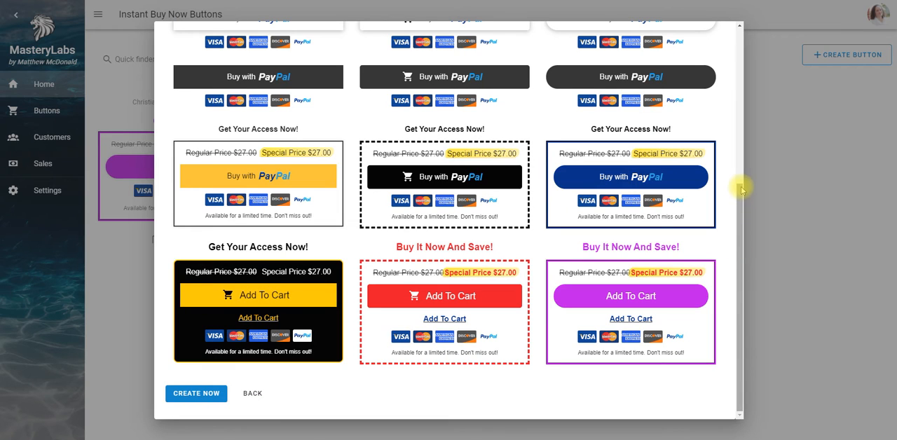
{"action": "left_click", "coordinate": [287, 293]}
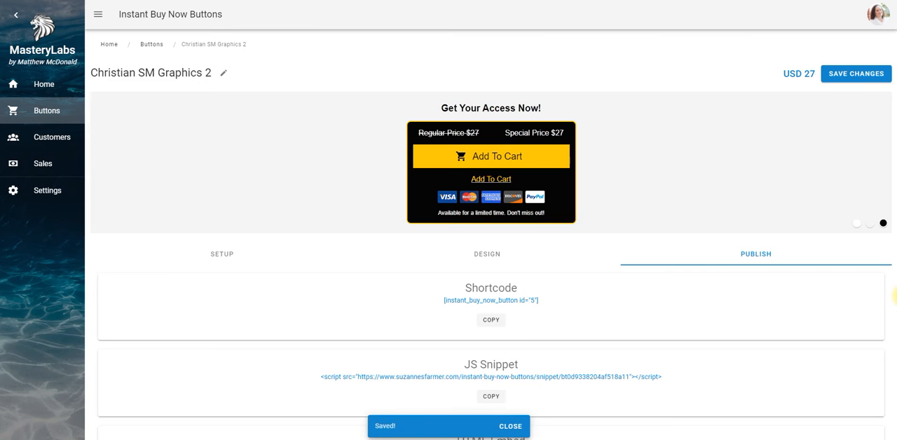
Review the new button's shortcode, JS snippet and HTML embed publishing options, and copy its shortcode
{"action": "scroll", "coordinate": [894, 288], "scroll_direction": "down", "scroll_amount": 3}
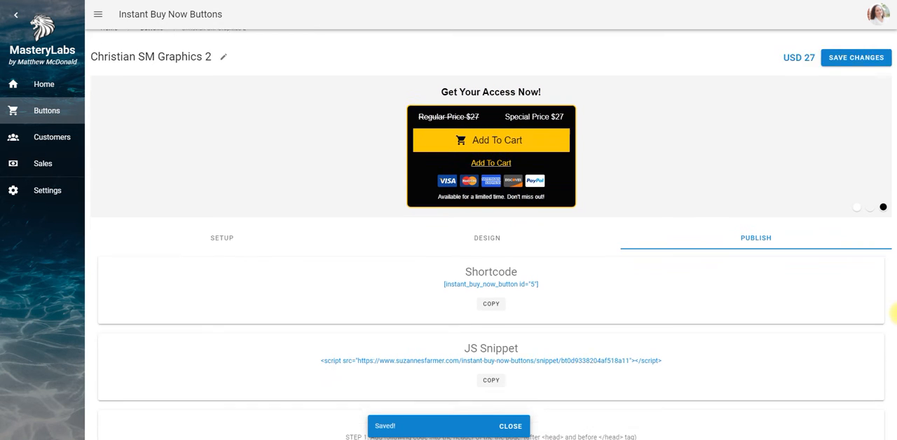
{"action": "scroll", "coordinate": [895, 360], "scroll_direction": "down", "scroll_amount": 1}
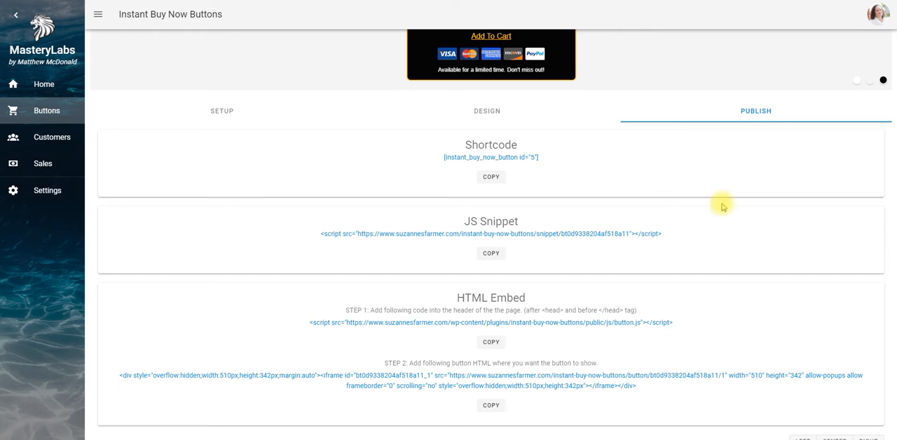
{"action": "scroll", "coordinate": [896, 255], "scroll_direction": "down", "scroll_amount": 1}
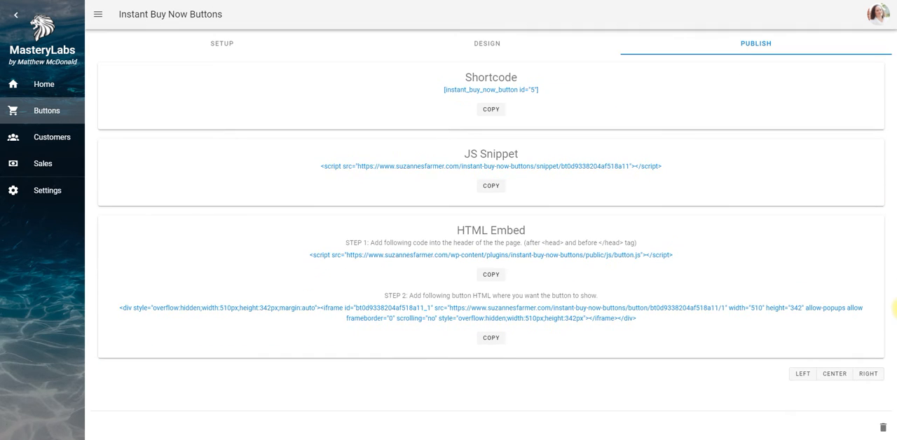
{"action": "scroll", "coordinate": [896, 294], "scroll_direction": "up", "scroll_amount": 2}
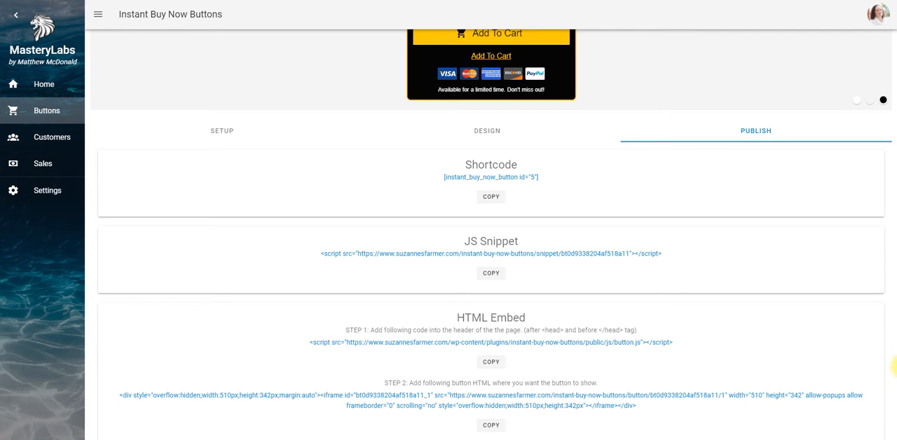
{"action": "scroll", "coordinate": [895, 366], "scroll_direction": "up", "scroll_amount": 2}
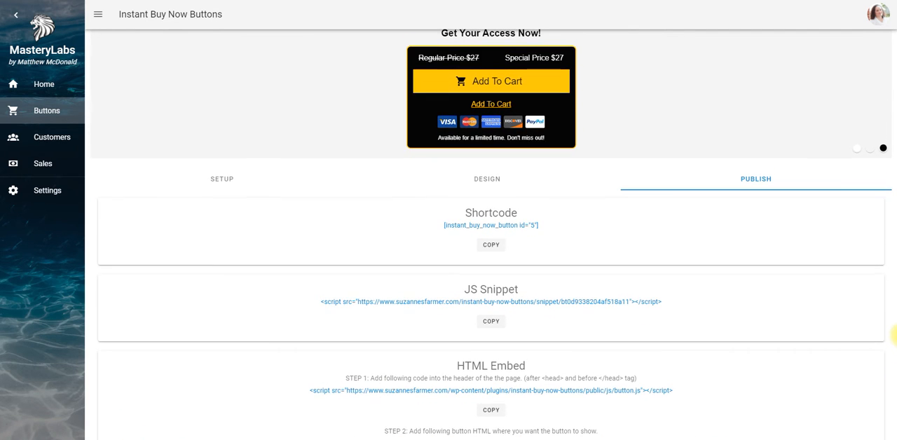
{"action": "scroll", "coordinate": [895, 327], "scroll_direction": "up", "scroll_amount": 2}
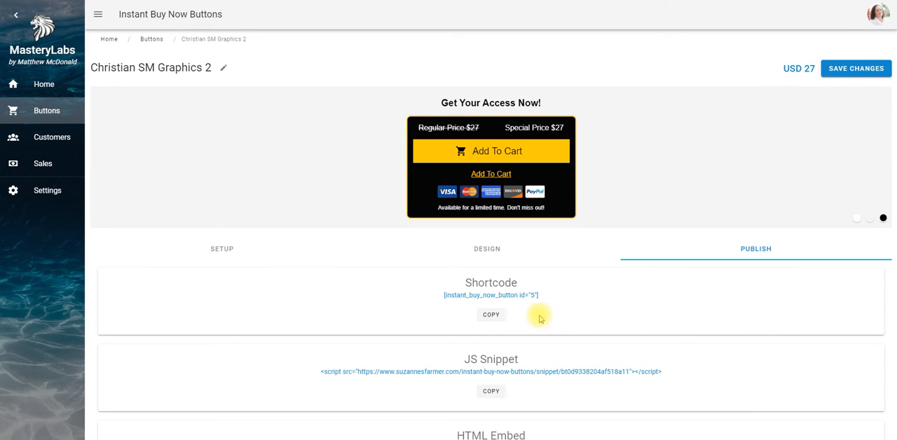
{"action": "left_click", "coordinate": [493, 316]}
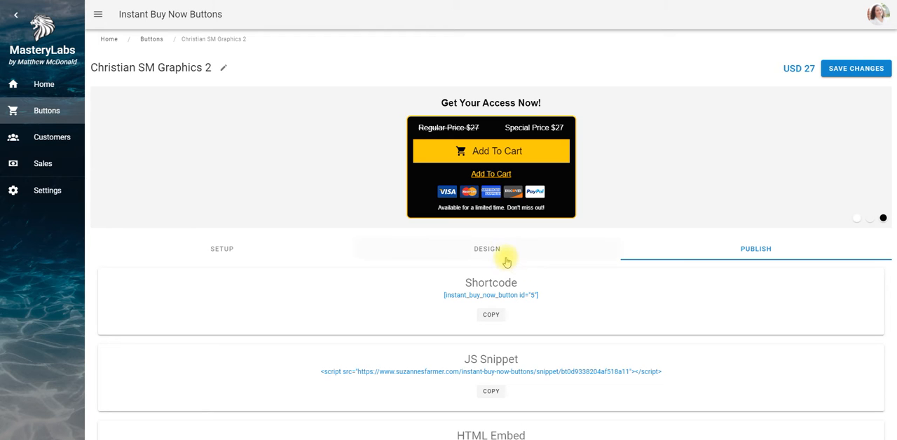
Open the button's design settings and preview it on white, grey and black backgrounds, ending on grey
{"action": "left_click", "coordinate": [482, 257]}
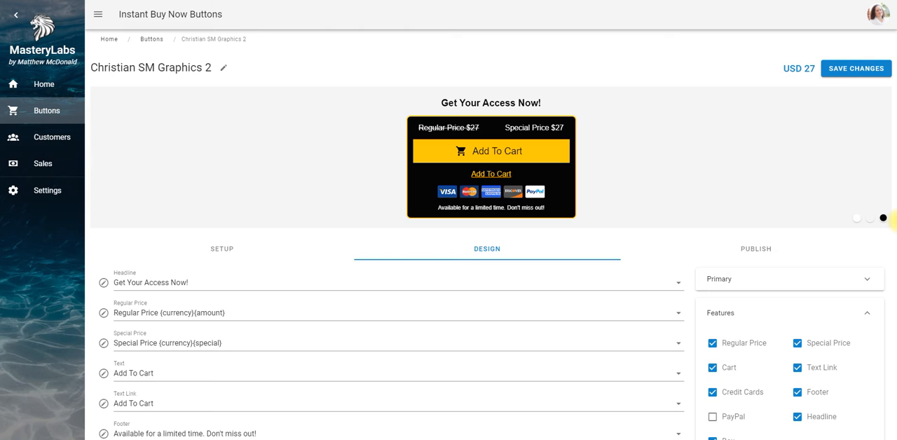
{"action": "scroll", "coordinate": [894, 232], "scroll_direction": "down", "scroll_amount": 1}
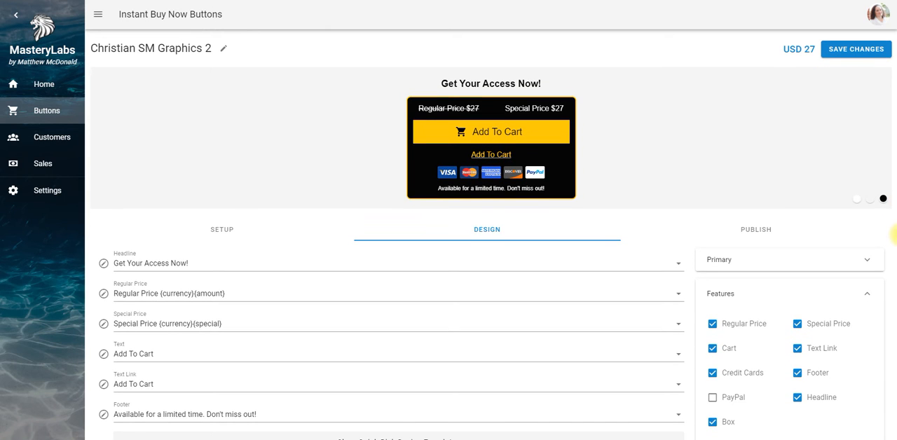
{"action": "left_click", "coordinate": [856, 201]}
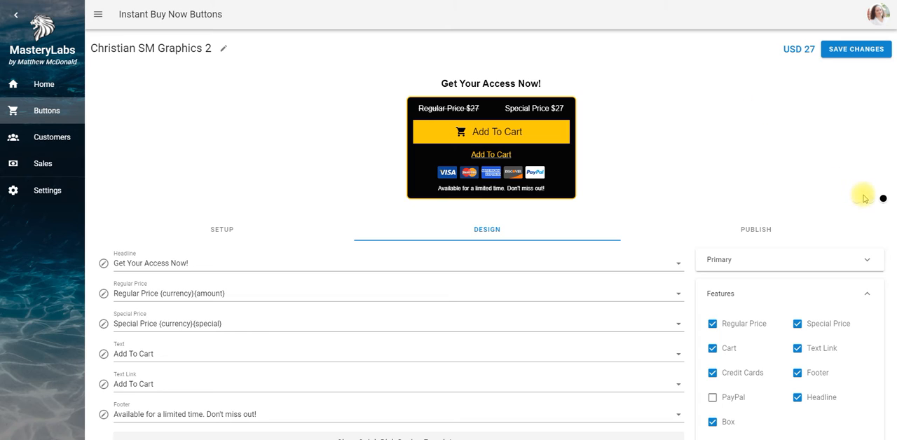
{"action": "left_click", "coordinate": [869, 201]}
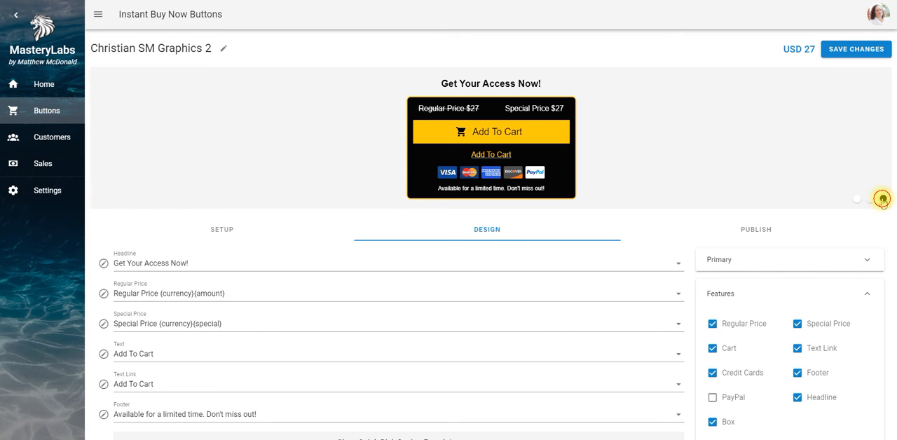
{"action": "left_click", "coordinate": [883, 199]}
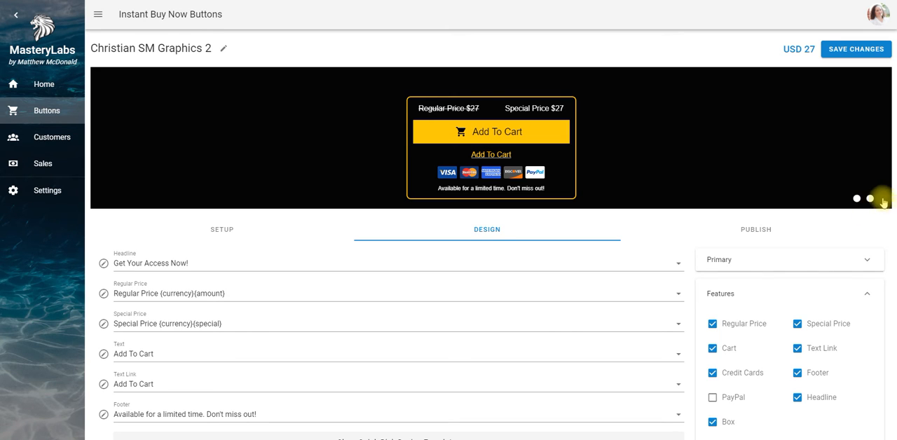
{"action": "left_click", "coordinate": [869, 201]}
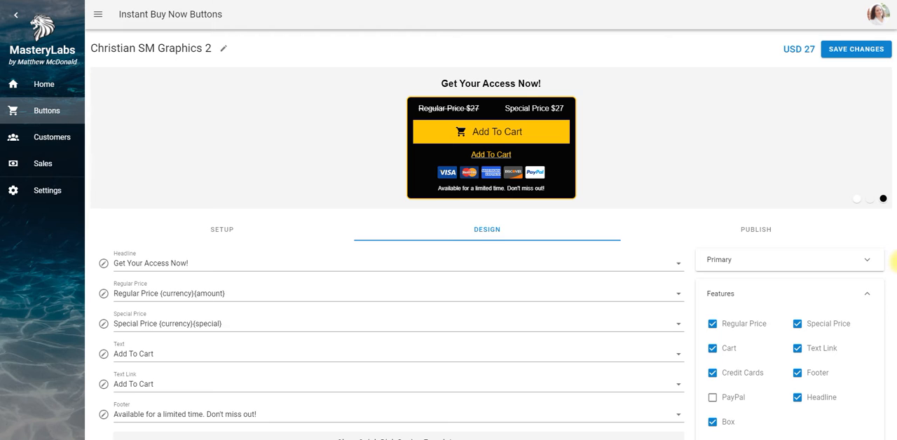
Replace the button's headline with the custom text "Get Your Copy Now!"
{"action": "scroll", "coordinate": [894, 261], "scroll_direction": "down", "scroll_amount": 1}
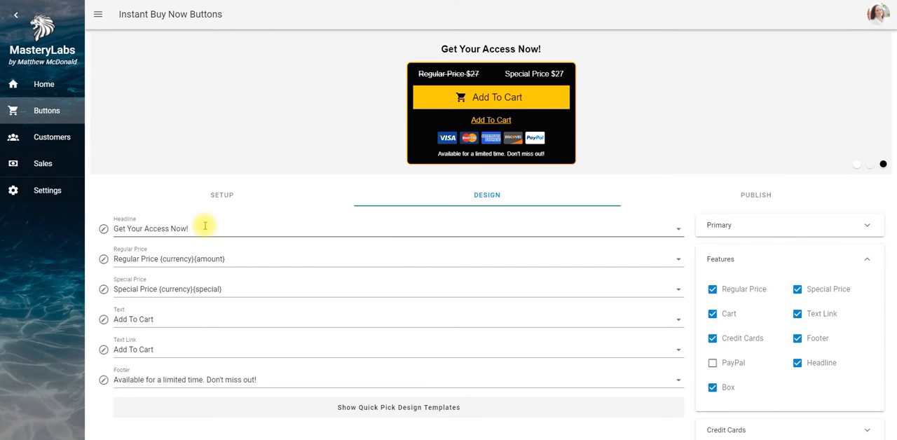
{"action": "left_click", "coordinate": [161, 230]}
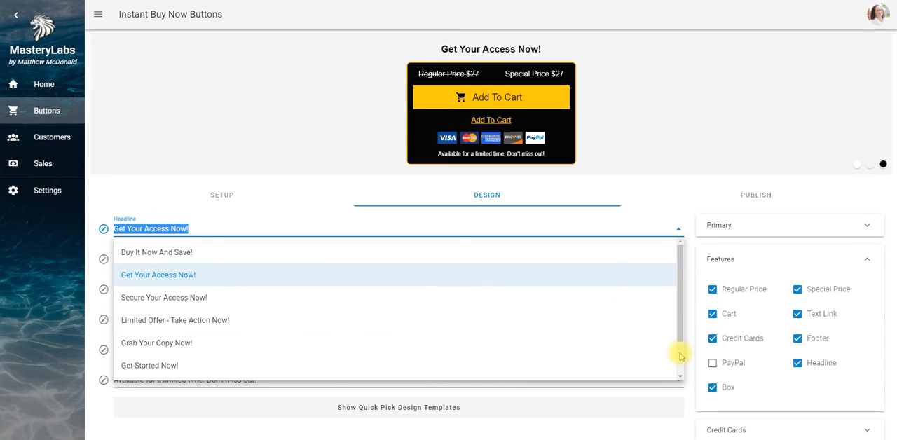
{"action": "scroll", "coordinate": [680, 368], "scroll_direction": "down", "scroll_amount": 2}
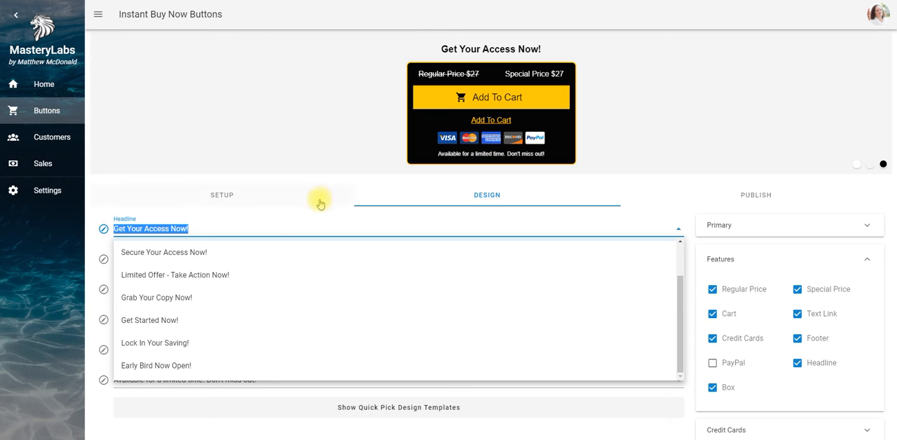
{"action": "left_click", "coordinate": [268, 232]}
{"action": "key", "text": "BackSpace"}
{"action": "key", "text": "BackSpace"}
{"action": "key", "text": "BackSpace"}
{"action": "key", "text": "BackSpace"}
{"action": "key", "text": "BackSpace"}
{"action": "key", "text": "BackSpace"}
{"action": "key", "text": "BackSpace"}
{"action": "key", "text": "BackSpace"}
{"action": "key", "text": "BackSpace"}
{"action": "key", "text": "BackSpace"}
{"action": "key", "text": "BackSpace"}
{"action": "key", "text": "BackSpace"}
{"action": "key", "text": "BackSpace"}
{"action": "key", "text": "BackSpace"}
{"action": "key", "text": "BackSpace"}
{"action": "key", "text": "BackSpace"}
{"action": "key", "text": "BackSpace"}
{"action": "key", "text": "BackSpace"}
{"action": "key", "text": "BackSpace"}
{"action": "key", "text": "BackSpace"}
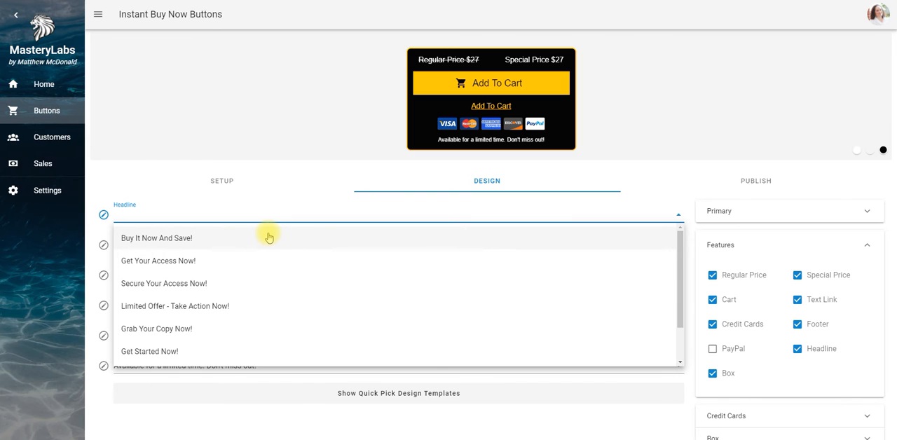
{"action": "type", "text": "Ge"}
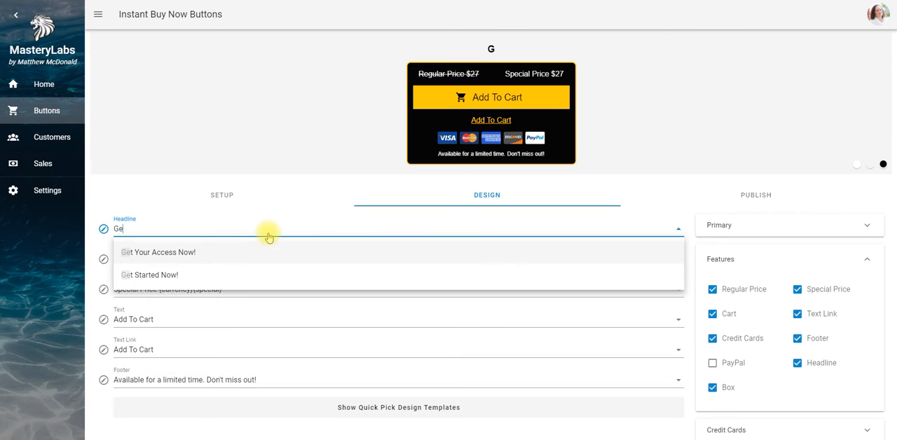
{"action": "type", "text": "t Your"}
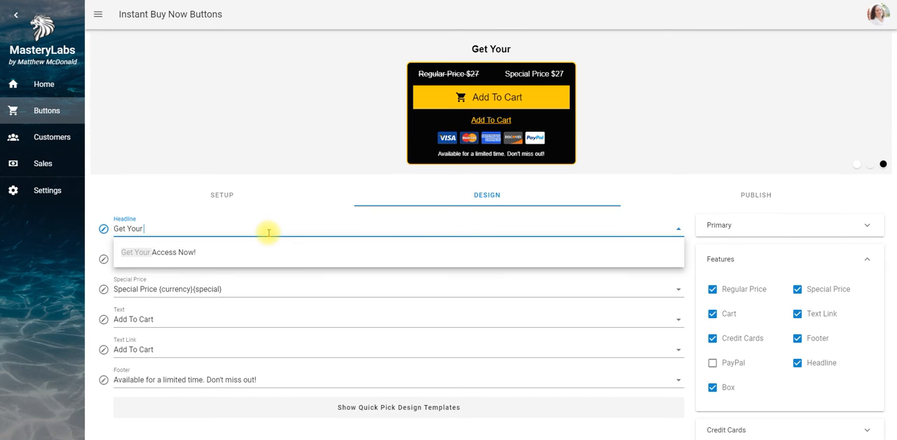
{"action": "type", "text": " Copy No"}
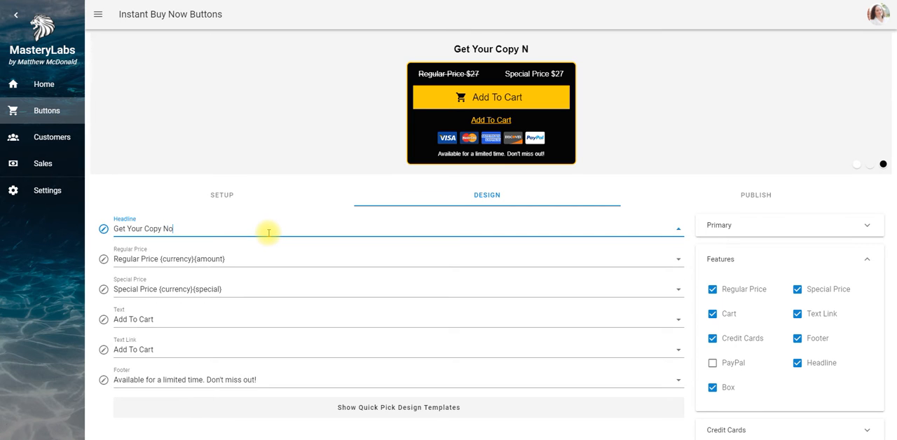
{"action": "type", "text": "w!"}
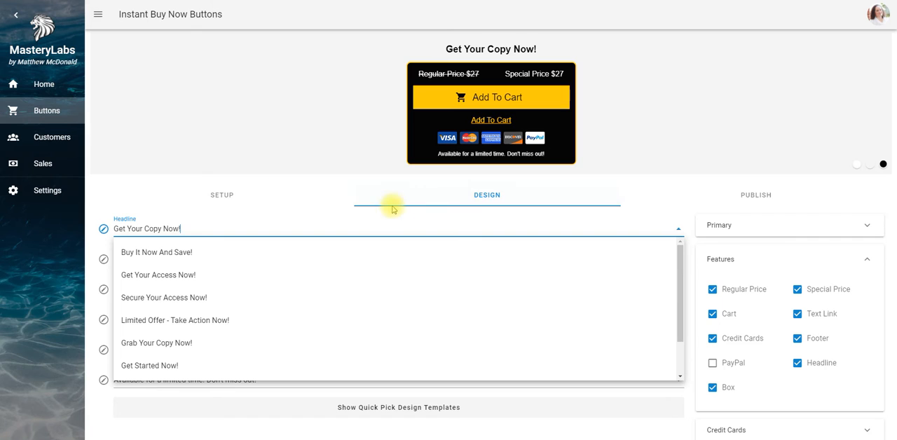
{"action": "left_click", "coordinate": [424, 207]}
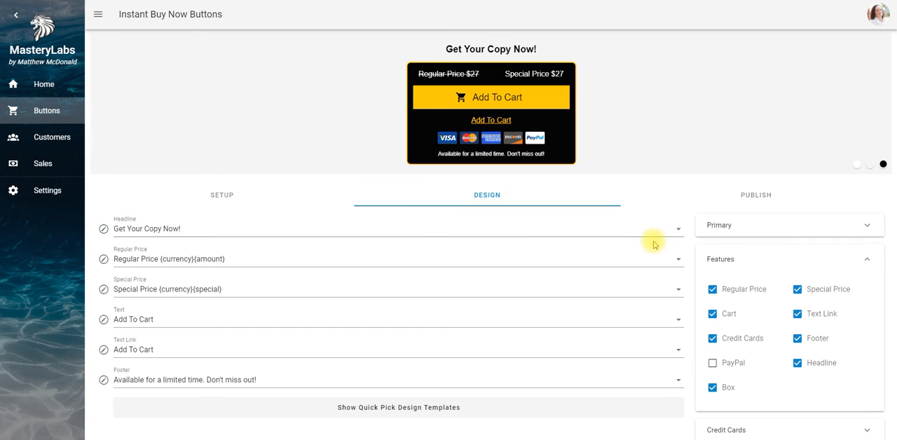
Open the headline's text formatting and set its font to Segoe
{"action": "left_click", "coordinate": [104, 230]}
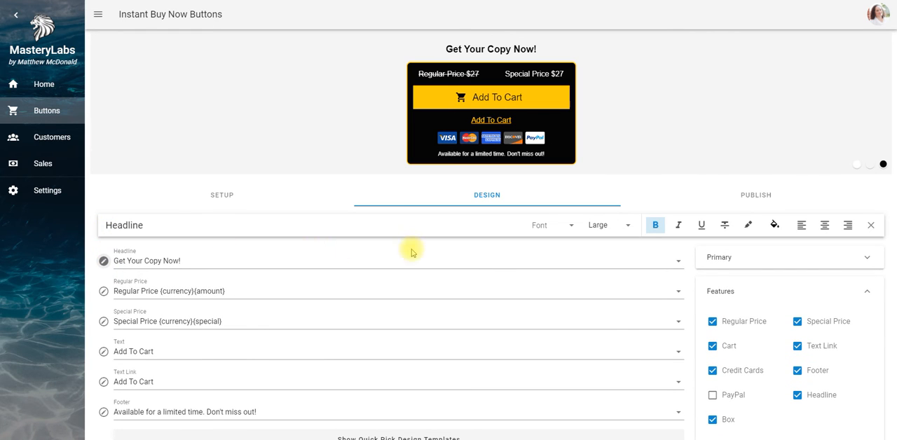
{"action": "left_click", "coordinate": [571, 225]}
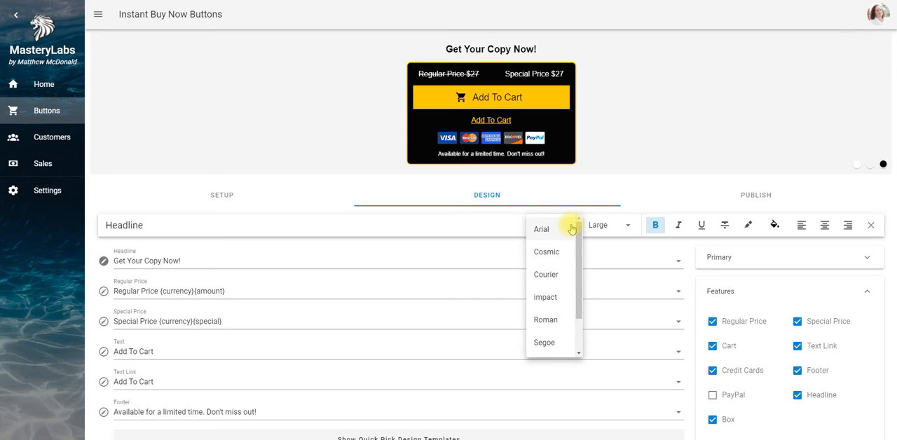
{"action": "scroll", "coordinate": [579, 330], "scroll_direction": "down", "scroll_amount": 2}
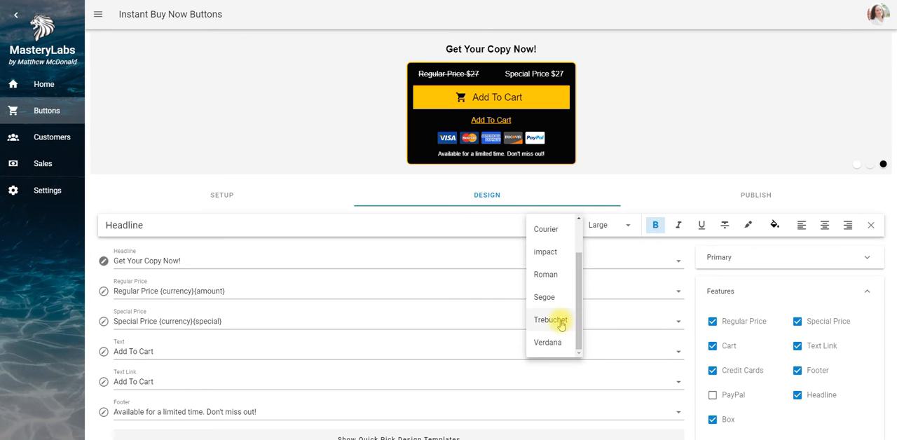
{"action": "left_click", "coordinate": [549, 297]}
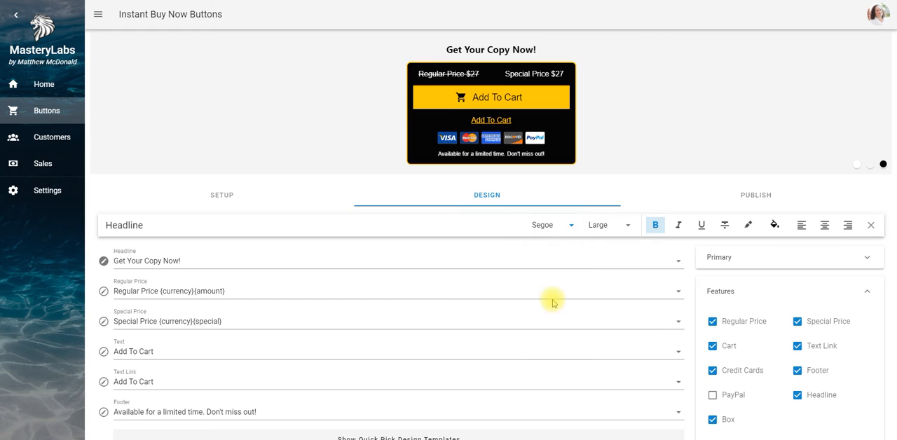
Try the Legal, Medium and X-Large sizes on the headline, and set it back to Large
{"action": "left_click", "coordinate": [625, 226]}
{"action": "left_click", "coordinate": [620, 230]}
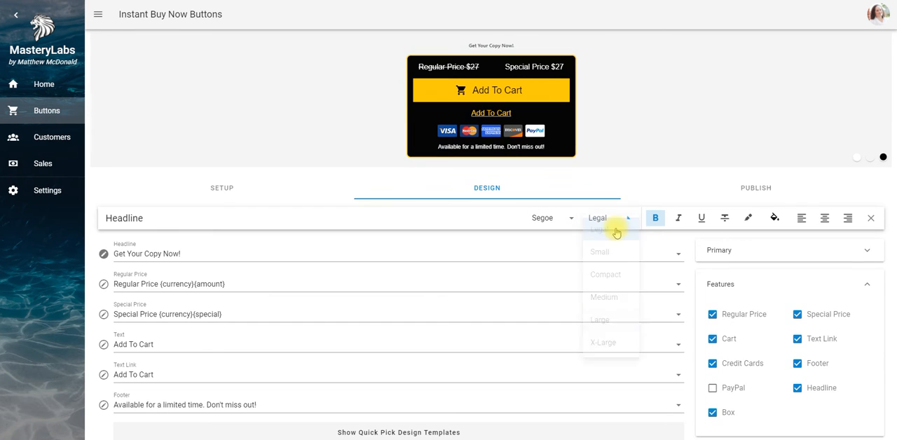
{"action": "left_click", "coordinate": [628, 219]}
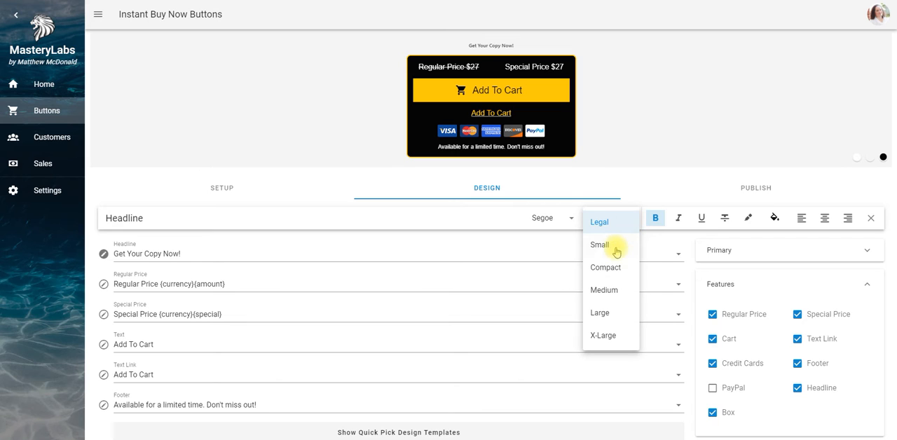
{"action": "left_click", "coordinate": [614, 289]}
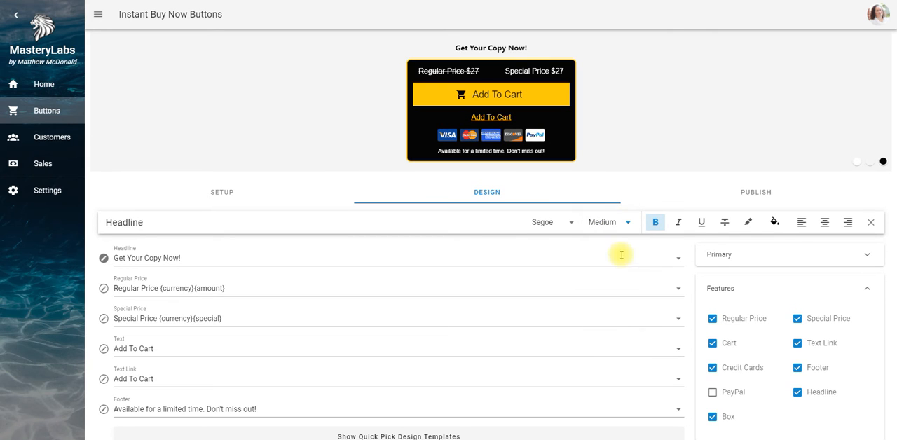
{"action": "left_click", "coordinate": [626, 230]}
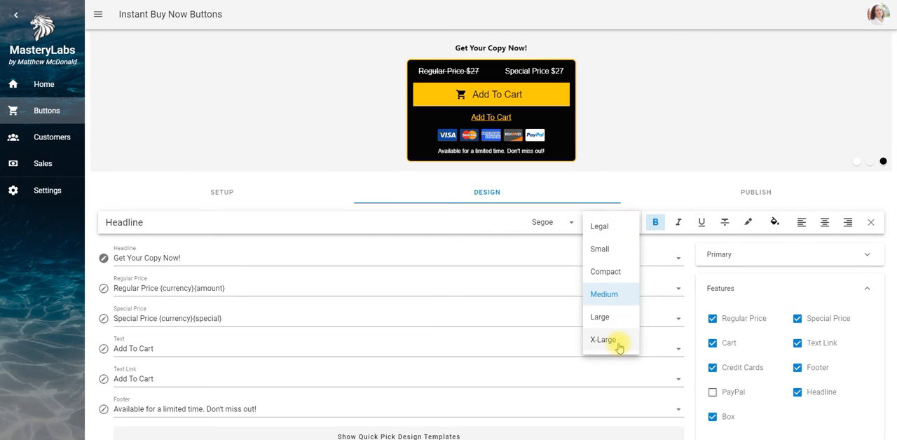
{"action": "left_click", "coordinate": [620, 343]}
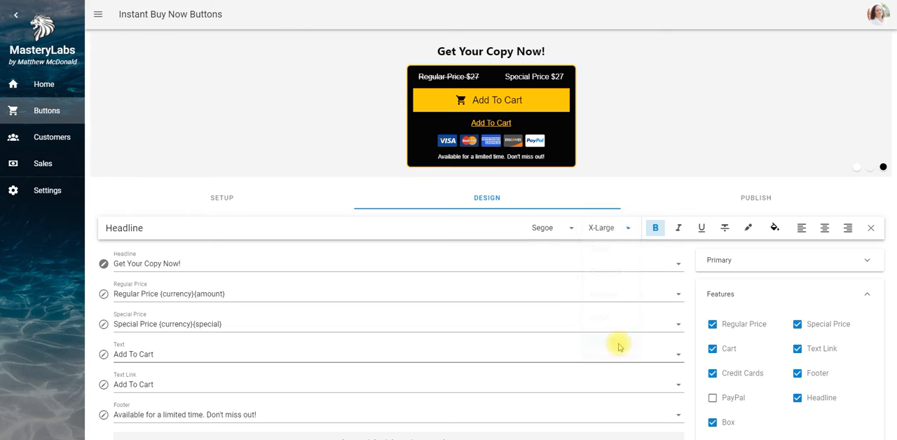
{"action": "left_click", "coordinate": [626, 233]}
{"action": "left_click", "coordinate": [603, 323]}
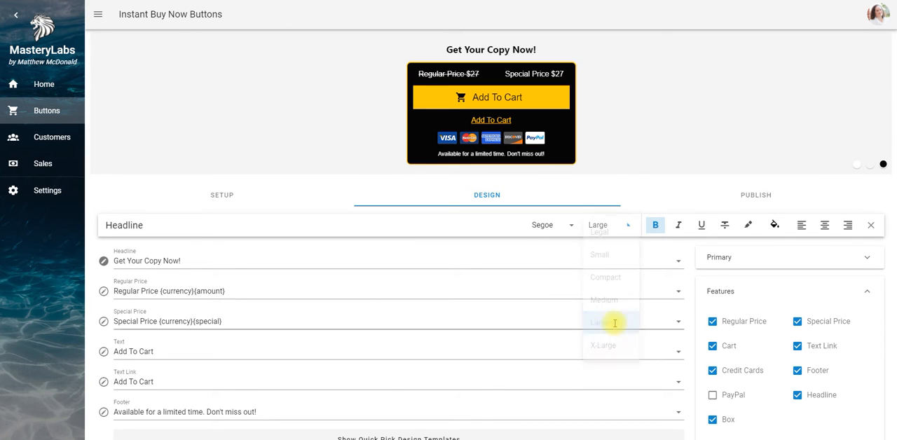
Try the headline without bold, restore the bold and make the text italic
{"action": "left_click", "coordinate": [656, 227]}
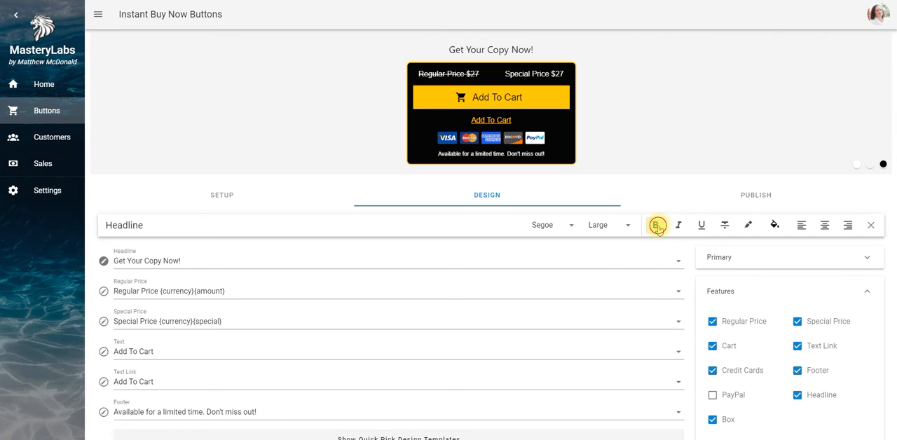
{"action": "left_click", "coordinate": [657, 226]}
{"action": "left_click", "coordinate": [679, 225]}
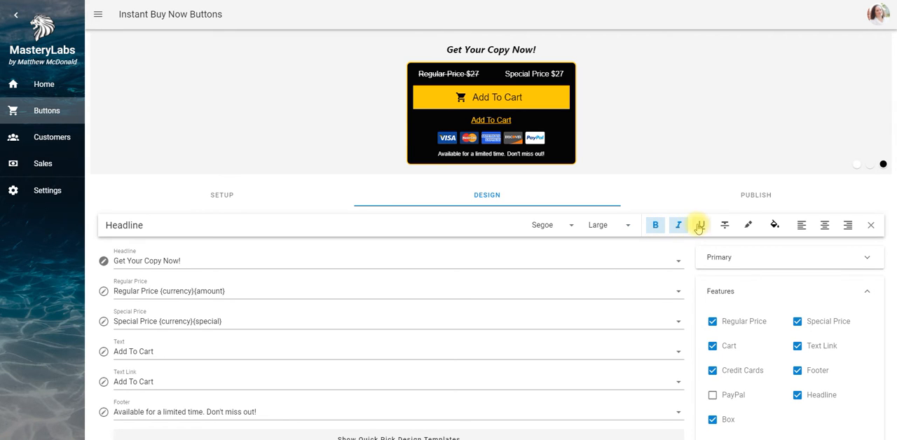
Try underlining and highlighting the headline, removing each effect again
{"action": "left_click", "coordinate": [698, 226]}
{"action": "left_click", "coordinate": [699, 226]}
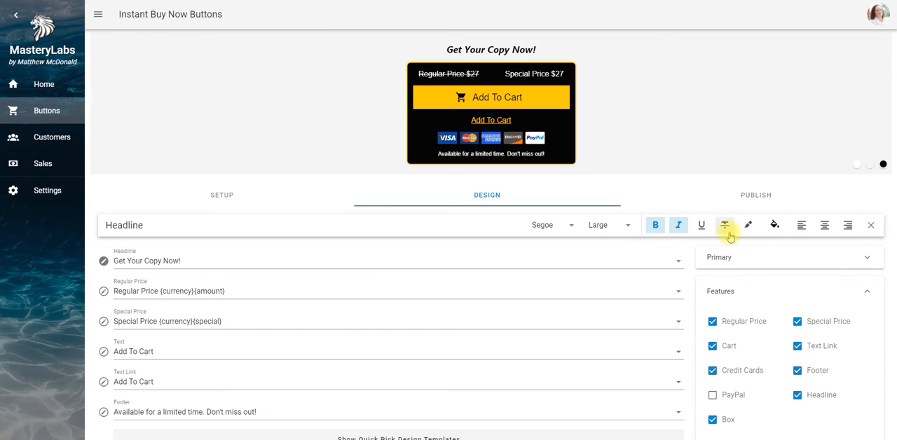
{"action": "left_click", "coordinate": [749, 225]}
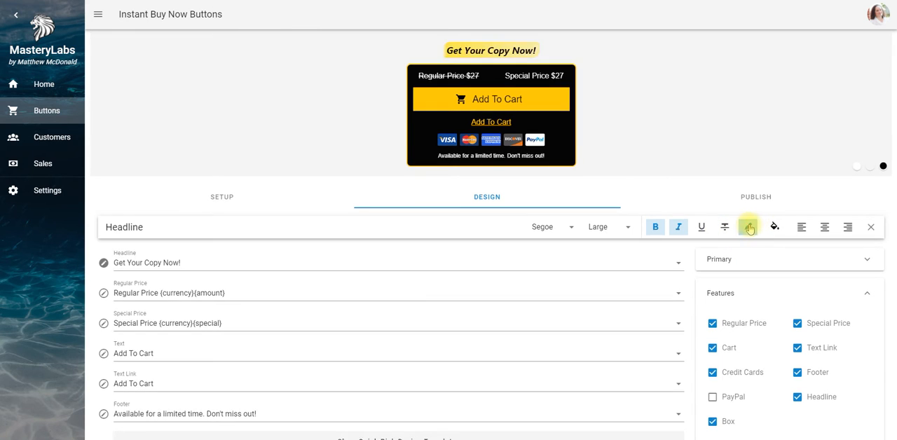
{"action": "left_click", "coordinate": [749, 227]}
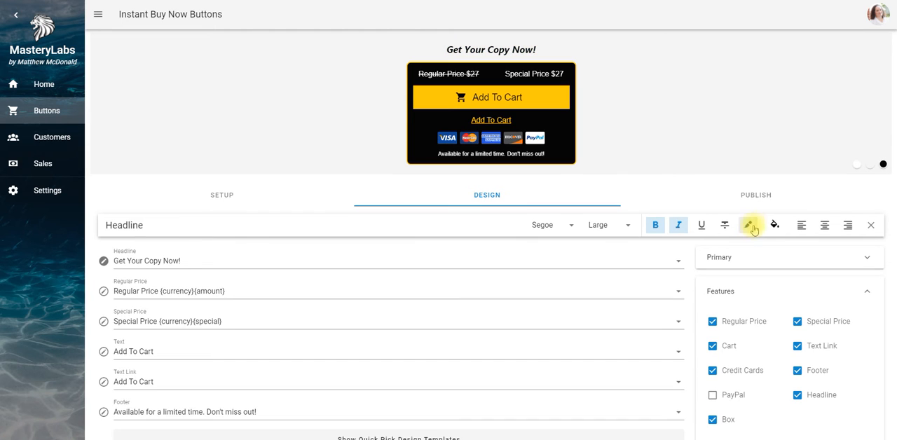
Look at the headline's colour picker and the formatting options of the Regular Price text, and close both
{"action": "left_click", "coordinate": [775, 225]}
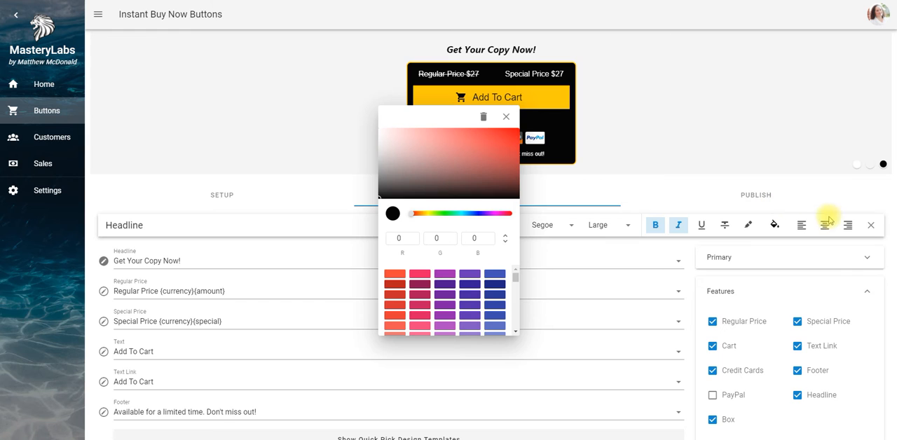
{"action": "left_click", "coordinate": [872, 226]}
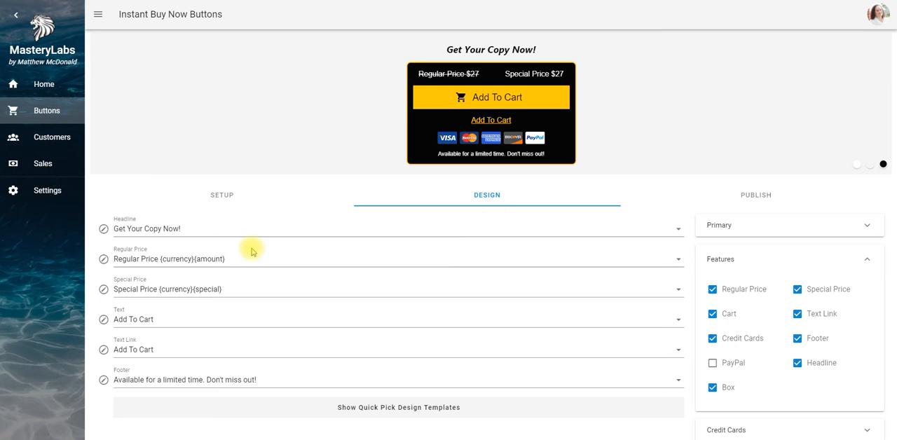
{"action": "left_click", "coordinate": [103, 260]}
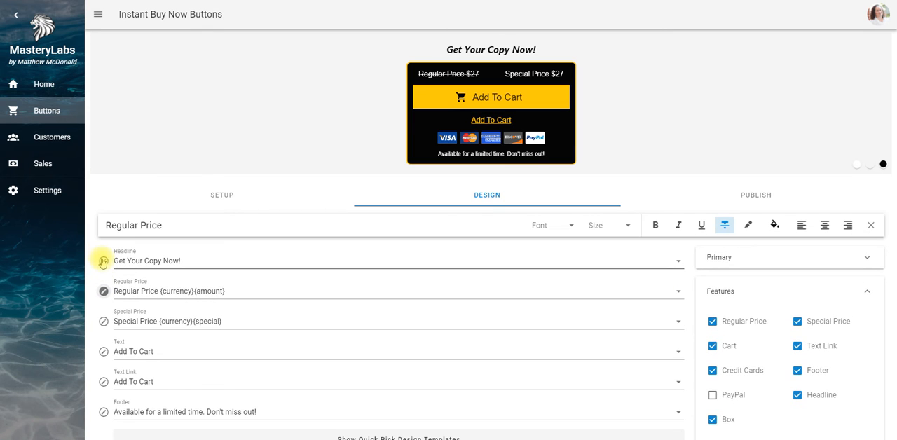
{"action": "left_click", "coordinate": [103, 295]}
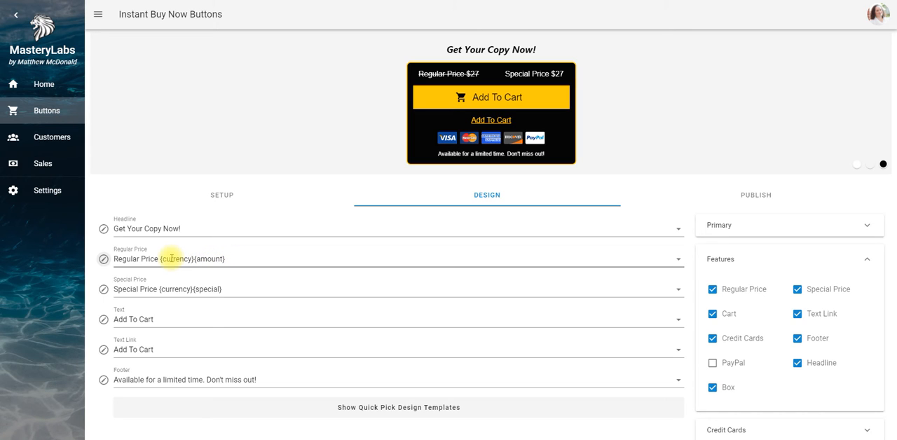
Return to the button's setup and turn on More Options to show the additional pricing fields
{"action": "left_click", "coordinate": [222, 196]}
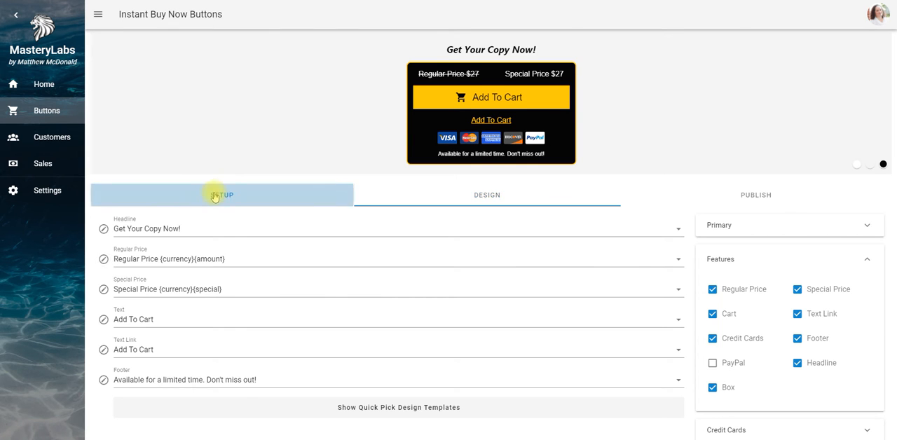
{"action": "left_click", "coordinate": [488, 211]}
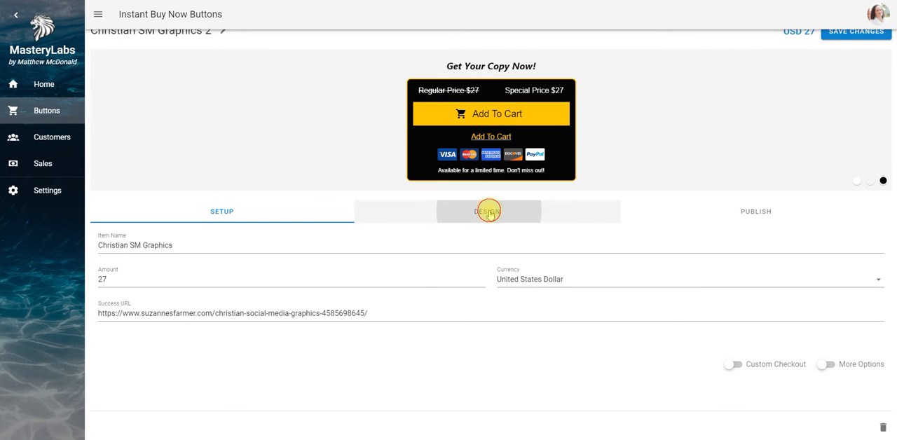
{"action": "left_click", "coordinate": [228, 209]}
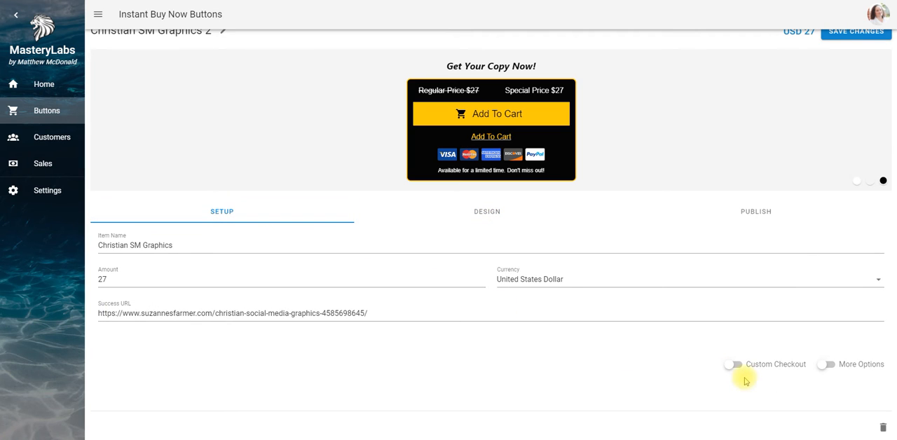
{"action": "left_click", "coordinate": [827, 363]}
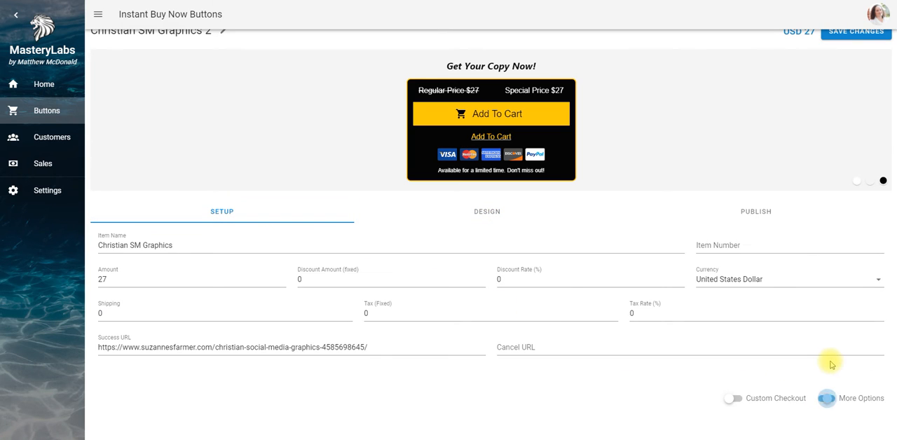
Set the item's fixed discount amount to 10
{"action": "scroll", "coordinate": [896, 419], "scroll_direction": "down", "scroll_amount": 1}
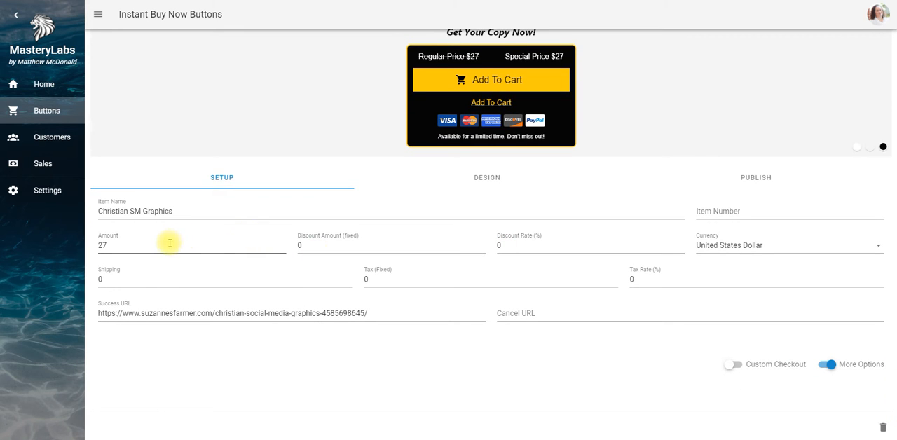
{"action": "left_click", "coordinate": [301, 245]}
{"action": "double_click", "coordinate": [300, 245]}
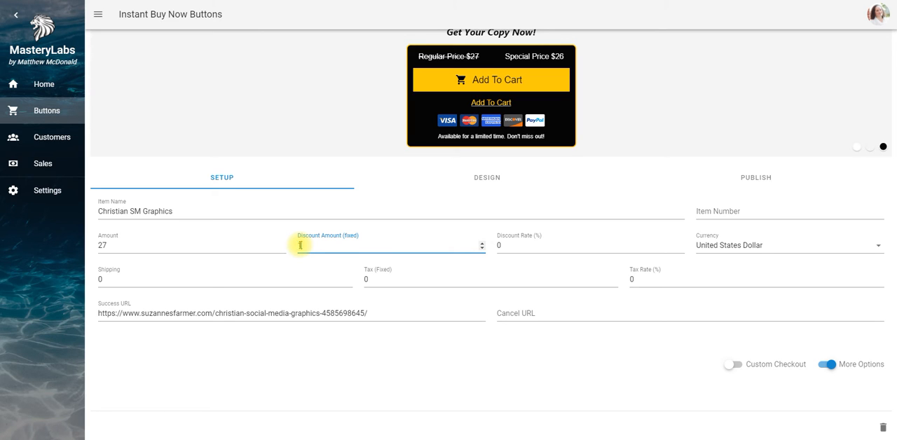
{"action": "type", "text": "10"}
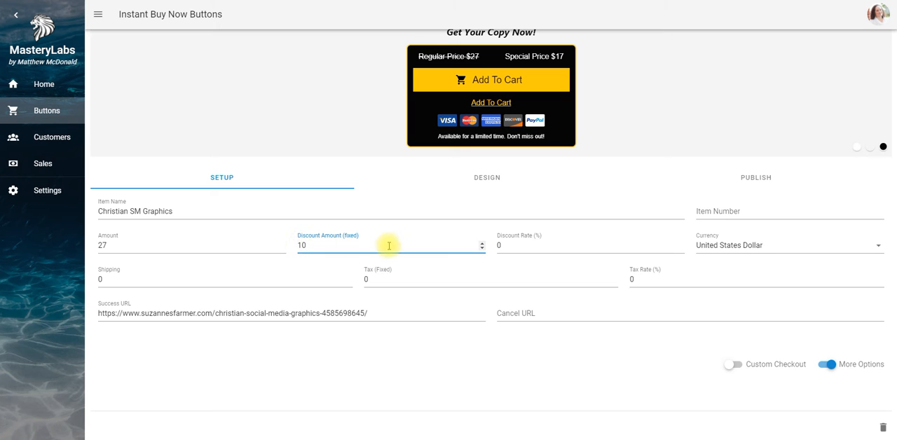
Re-enter 10 as the item's fixed discount amount, and try a discount rate of 10 percent before clearing it
{"action": "scroll", "coordinate": [892, 70], "scroll_direction": "up", "scroll_amount": 2}
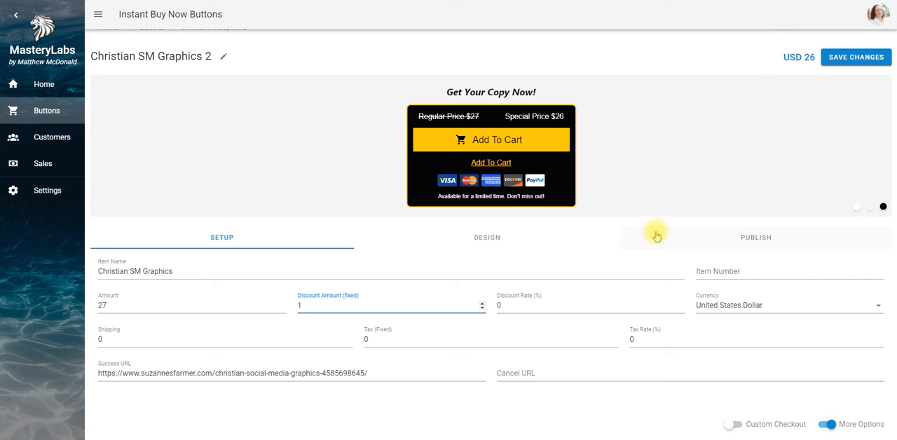
{"action": "type", "text": "0"}
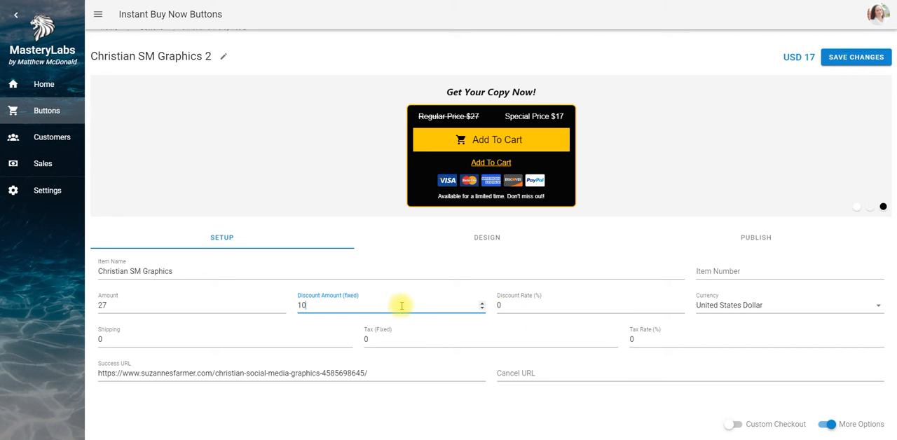
{"action": "left_click", "coordinate": [502, 306]}
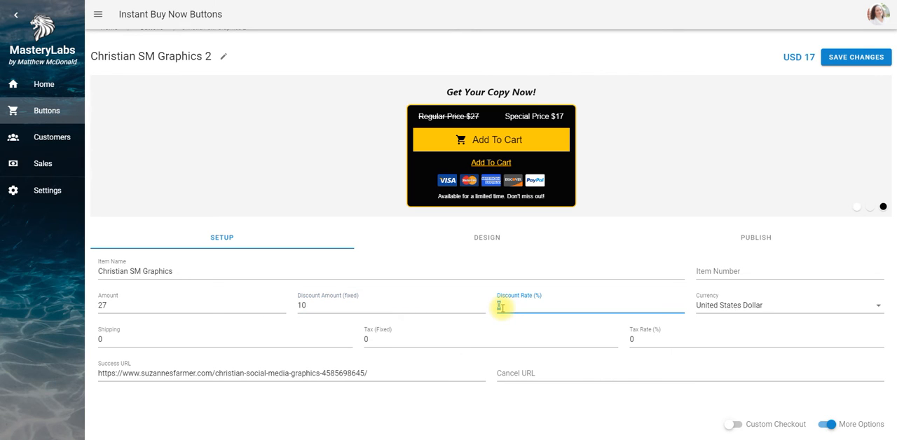
{"action": "left_click", "coordinate": [544, 269]}
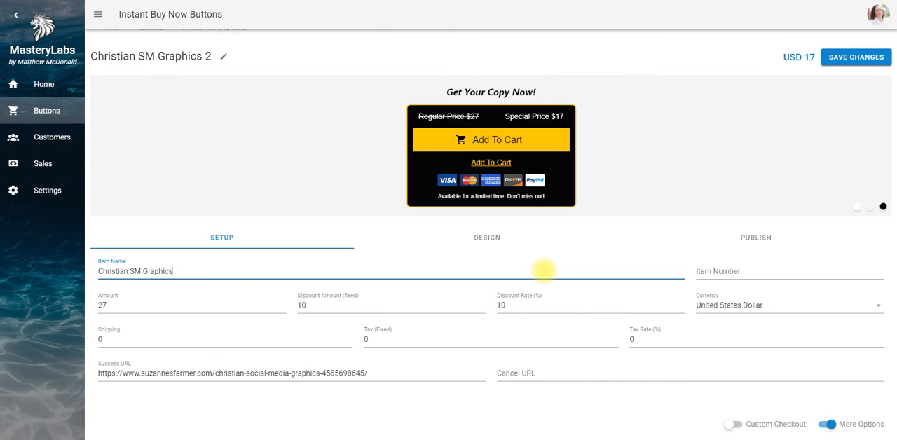
{"action": "left_click", "coordinate": [502, 305]}
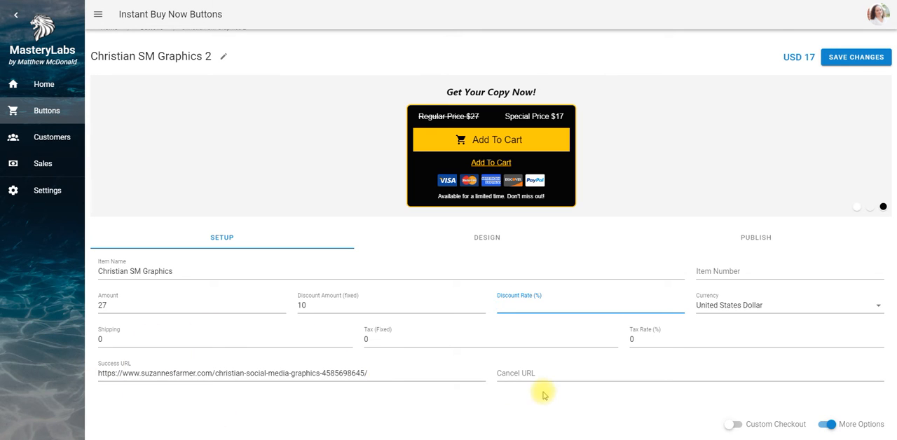
Go to the button's design settings and look at the preset wordings for the Regular Price text
{"action": "scroll", "coordinate": [894, 390], "scroll_direction": "down", "scroll_amount": 1}
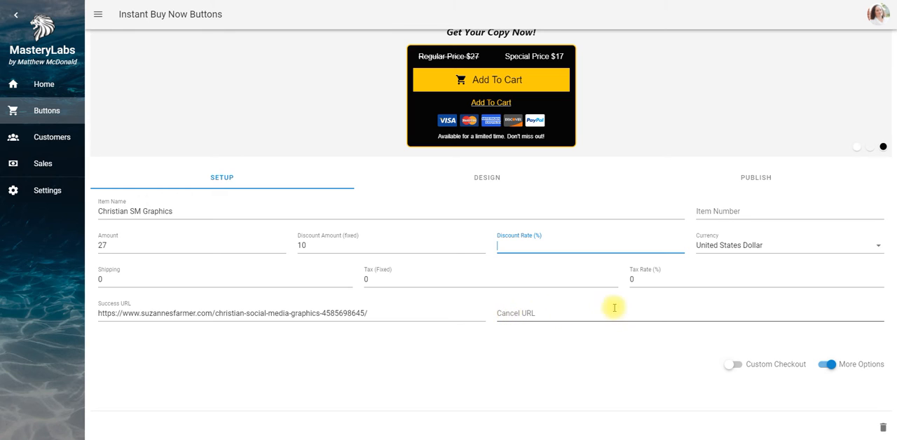
{"action": "left_click", "coordinate": [490, 178]}
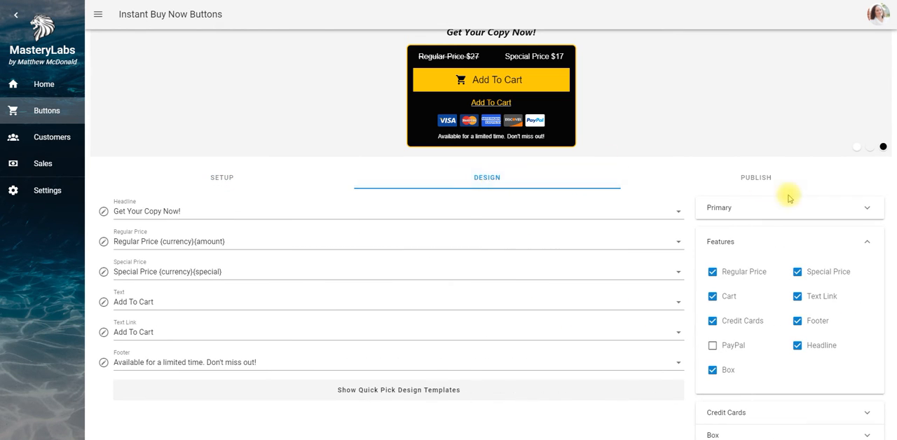
{"action": "scroll", "coordinate": [890, 157], "scroll_direction": "up", "scroll_amount": 1}
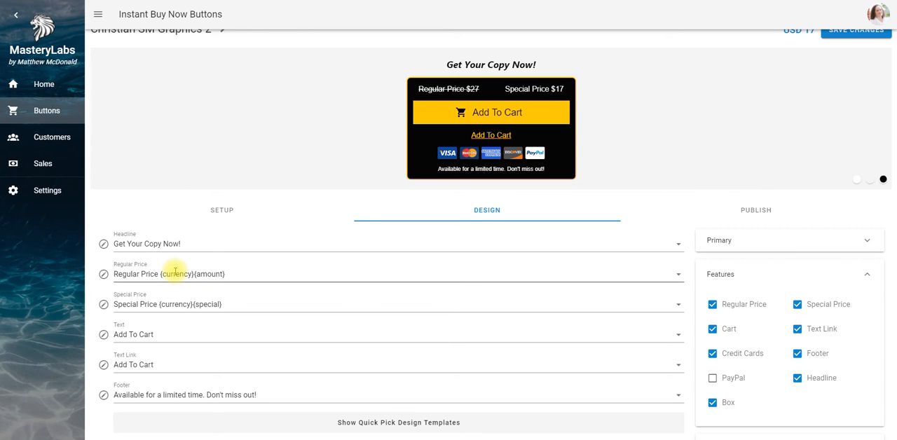
{"action": "left_click", "coordinate": [231, 274]}
{"action": "left_click", "coordinate": [231, 274]}
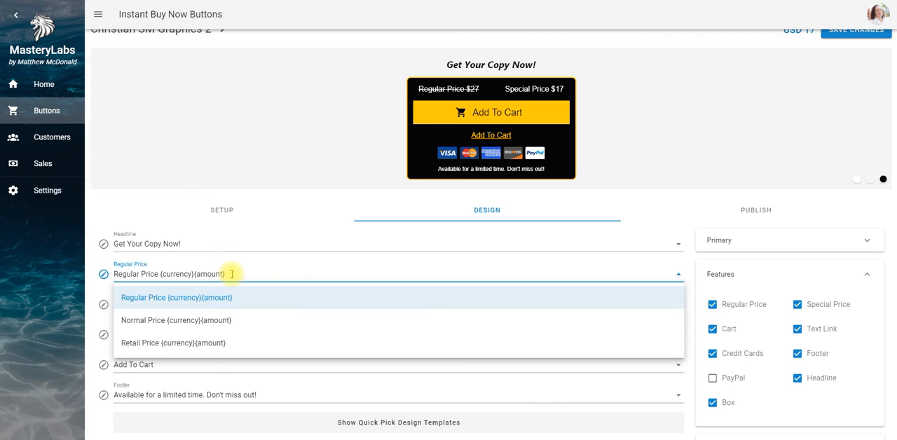
{"action": "left_click", "coordinate": [284, 198]}
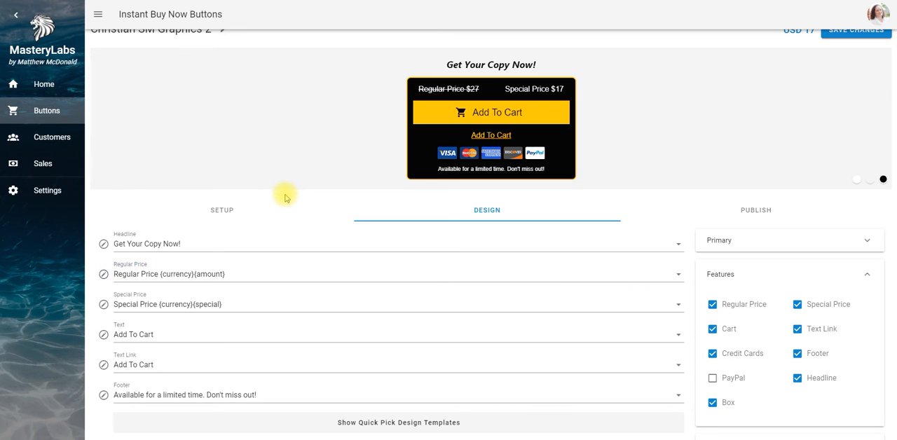
Try replacing the {currency}{amount} placeholders in the Regular Price text with $27, and restore the preset Regular Price {currency}{amount}
{"action": "left_click", "coordinate": [229, 274]}
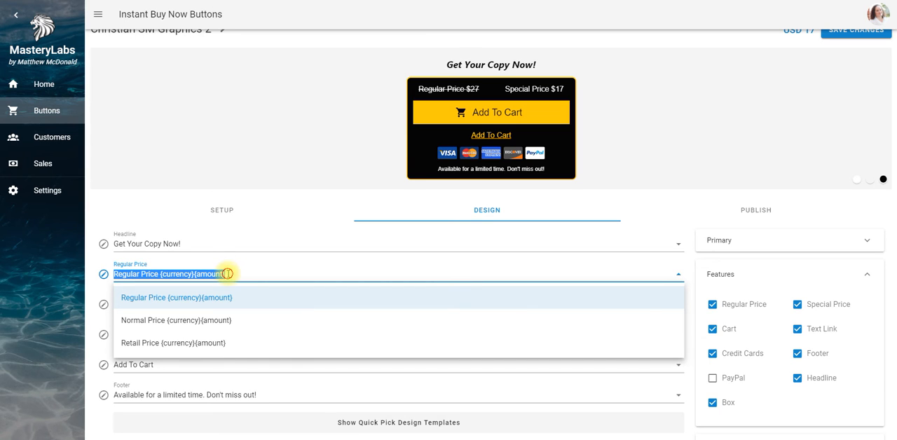
{"action": "left_click", "coordinate": [229, 274]}
{"action": "key", "text": "BackSpace"}
{"action": "key", "text": "BackSpace"}
{"action": "key", "text": "BackSpace"}
{"action": "key", "text": "BackSpace"}
{"action": "key", "text": "BackSpace"}
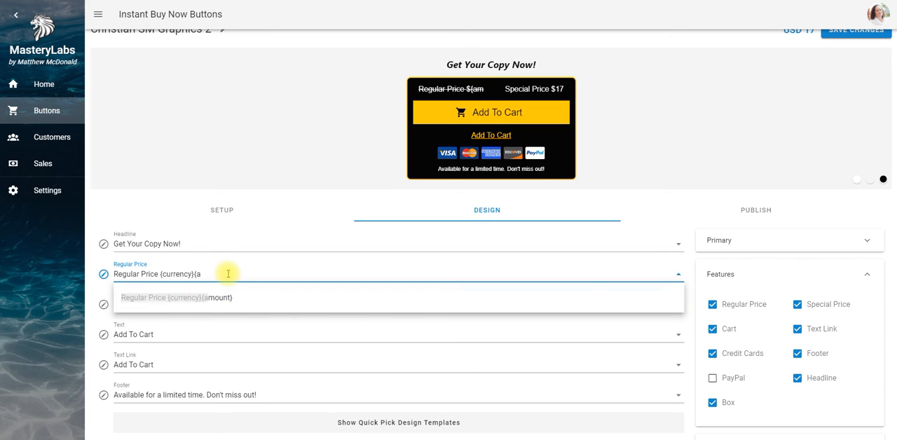
{"action": "key", "text": "BackSpace"}
{"action": "key", "text": "BackSpace"}
{"action": "key", "text": "BackSpace"}
{"action": "key", "text": "BackSpace"}
{"action": "key", "text": "BackSpace"}
{"action": "key", "text": "BackSpace"}
{"action": "key", "text": "BackSpace"}
{"action": "key", "text": "BackSpace"}
{"action": "key", "text": "BackSpace"}
{"action": "key", "text": "BackSpace"}
{"action": "key", "text": "BackSpace"}
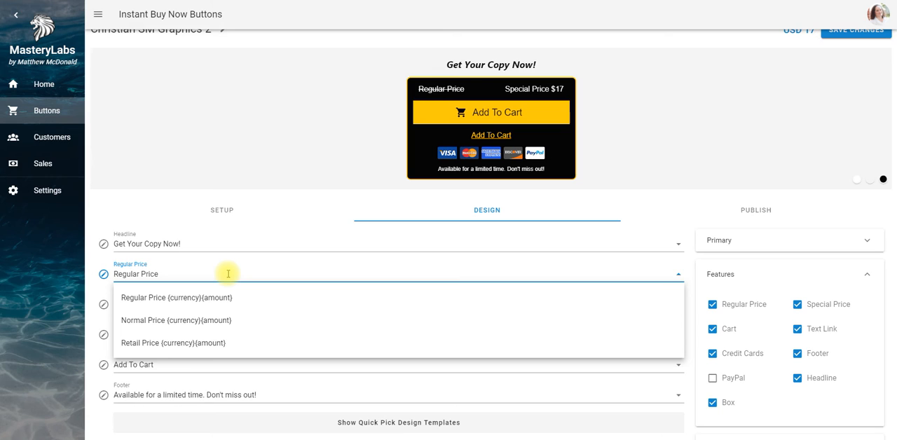
{"action": "type", "text": "$27"}
{"action": "left_click", "coordinate": [214, 298]}
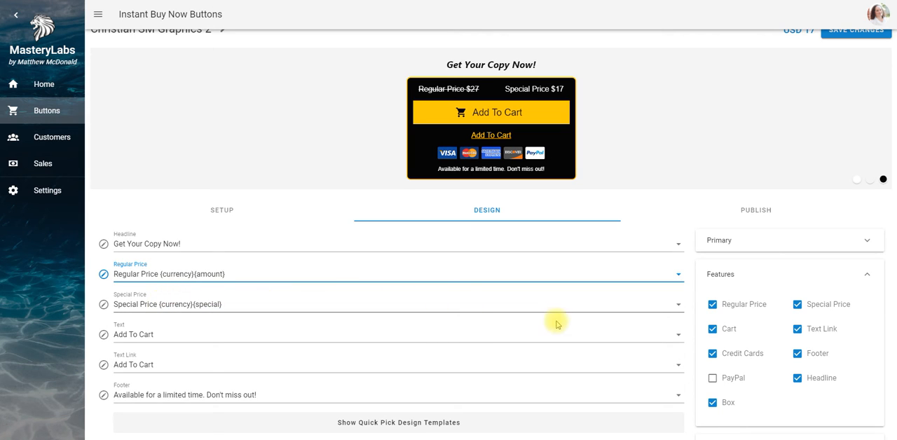
Look at the preset wordings for the Special Price text and close the list without changing it
{"action": "left_click", "coordinate": [534, 304]}
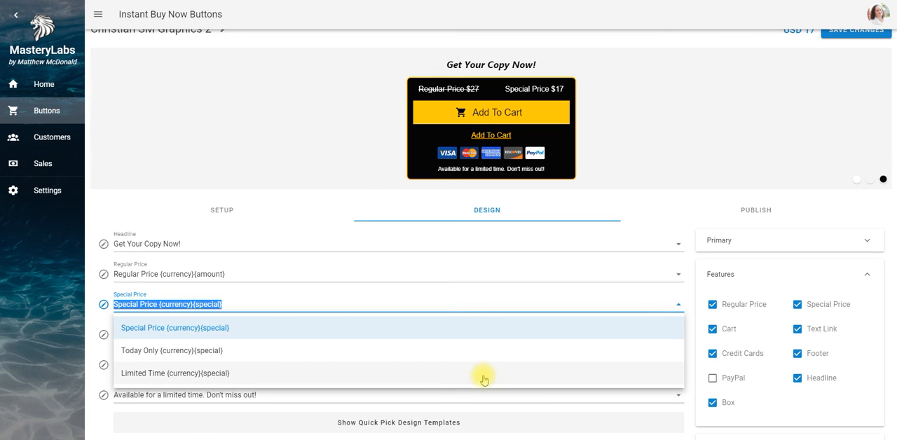
{"action": "left_click", "coordinate": [473, 300]}
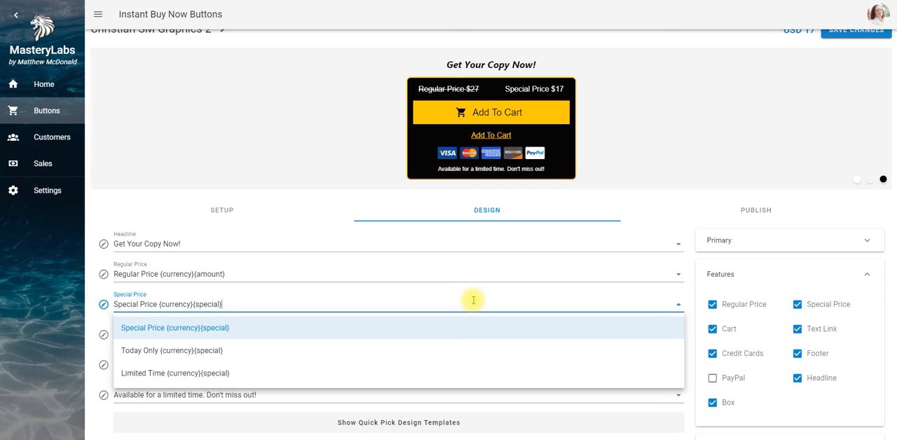
{"action": "left_click", "coordinate": [448, 218]}
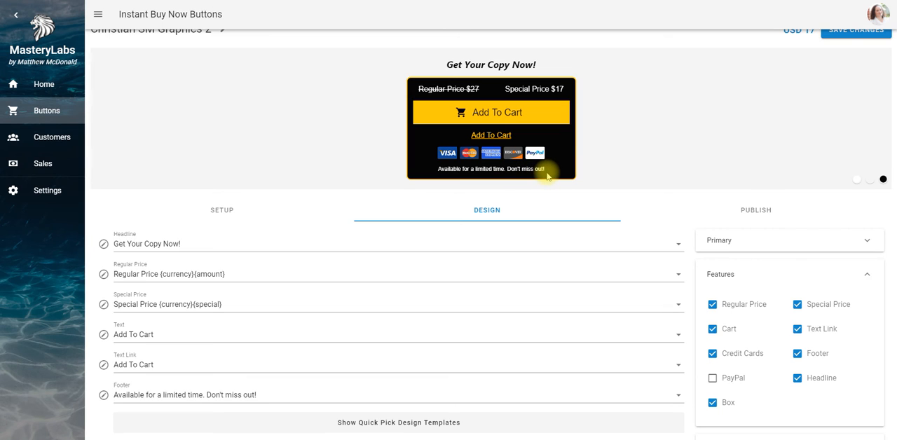
Narrow the buy button in the Primary design settings, reducing its width to slightly under half of the range
{"action": "left_click", "coordinate": [870, 238]}
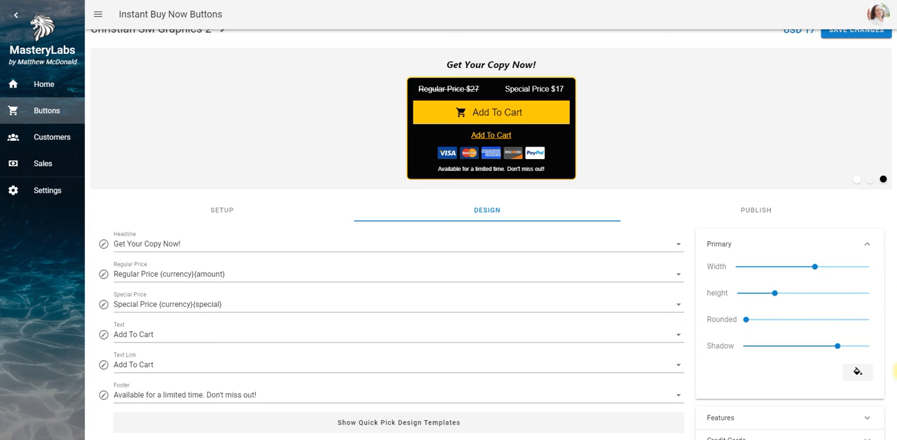
{"action": "scroll", "coordinate": [895, 375], "scroll_direction": "down", "scroll_amount": 2}
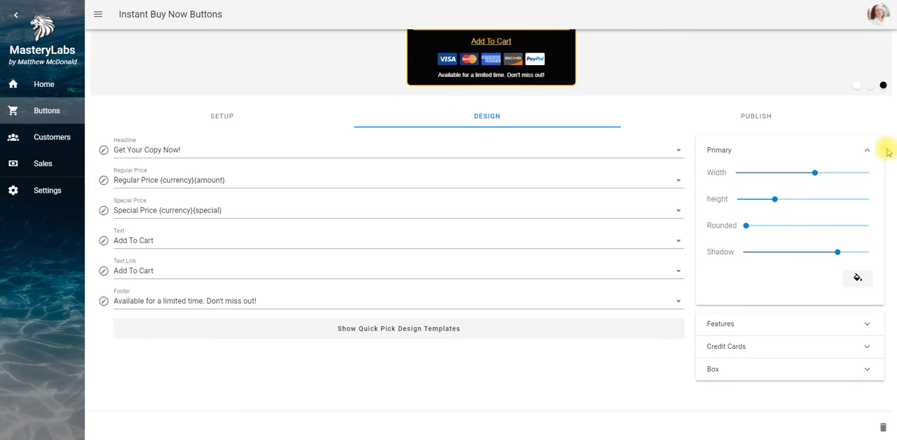
{"action": "scroll", "coordinate": [891, 152], "scroll_direction": "up", "scroll_amount": 2}
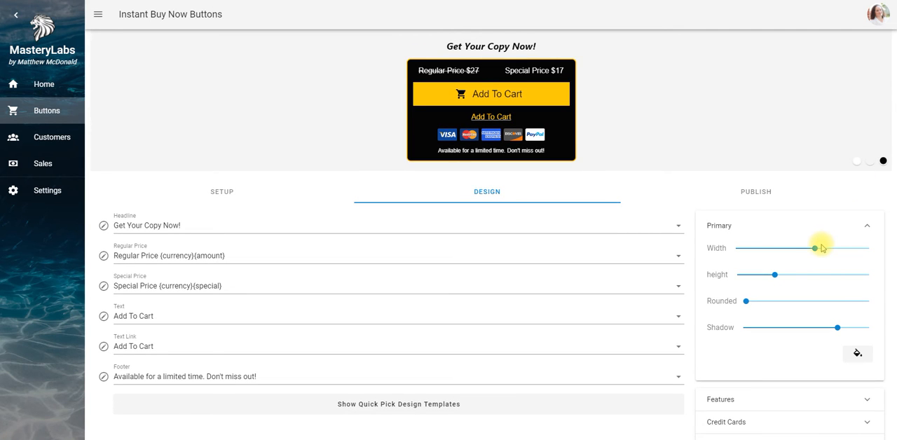
{"action": "left_click_drag", "start_coordinate": [815, 249], "coordinate": [746, 303]}
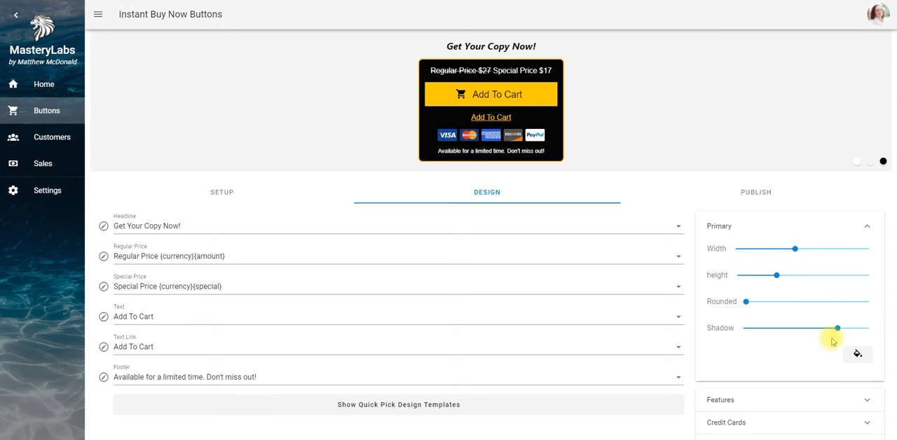
Try the button's shadow at its maximum, and set it to about the middle of its range
{"action": "left_click_drag", "start_coordinate": [838, 328], "coordinate": [869, 329]}
{"action": "left_click", "coordinate": [722, 136]}
{"action": "left_click_drag", "start_coordinate": [868, 329], "coordinate": [808, 330]}
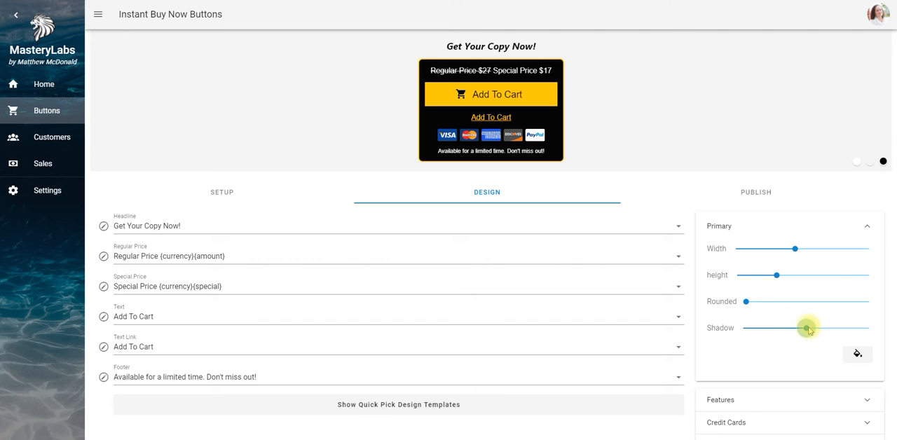
{"action": "left_click", "coordinate": [867, 227]}
In the button's Features, try hiding the Regular Price and the Cart icon, restoring each one
{"action": "left_click", "coordinate": [867, 247]}
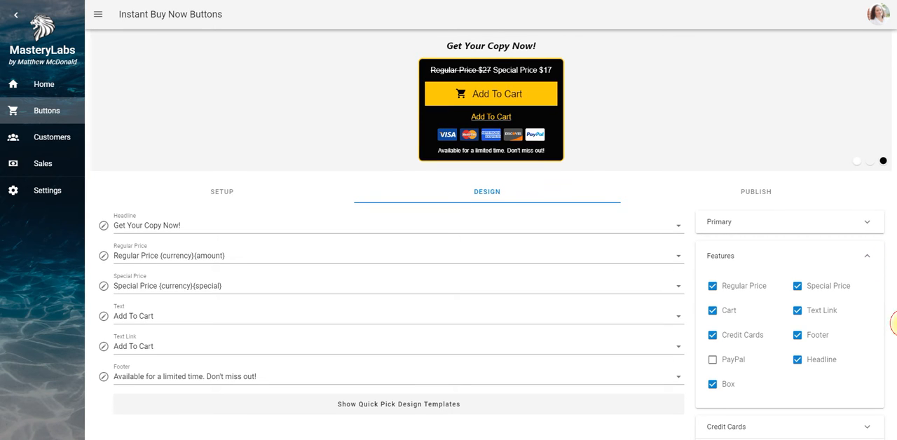
{"action": "scroll", "coordinate": [896, 324], "scroll_direction": "down", "scroll_amount": 1}
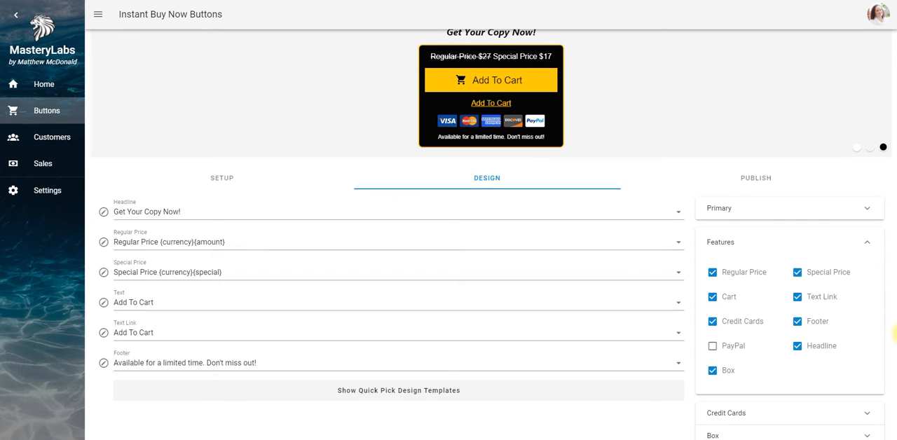
{"action": "left_click", "coordinate": [711, 273]}
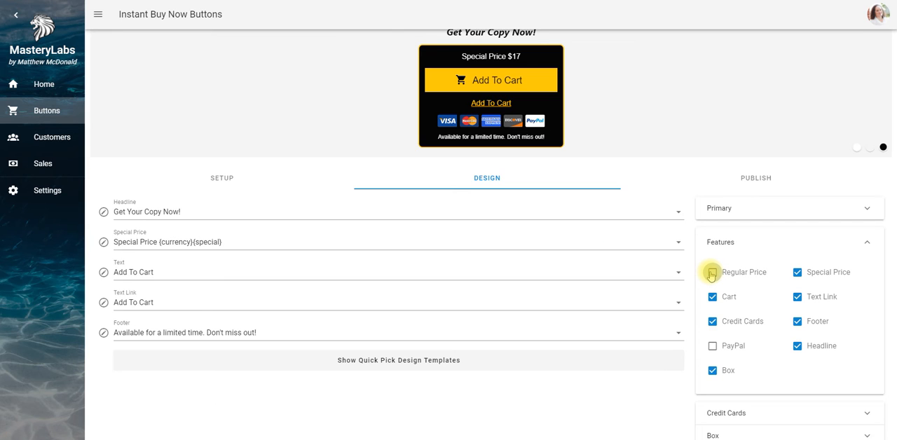
{"action": "left_click", "coordinate": [711, 274]}
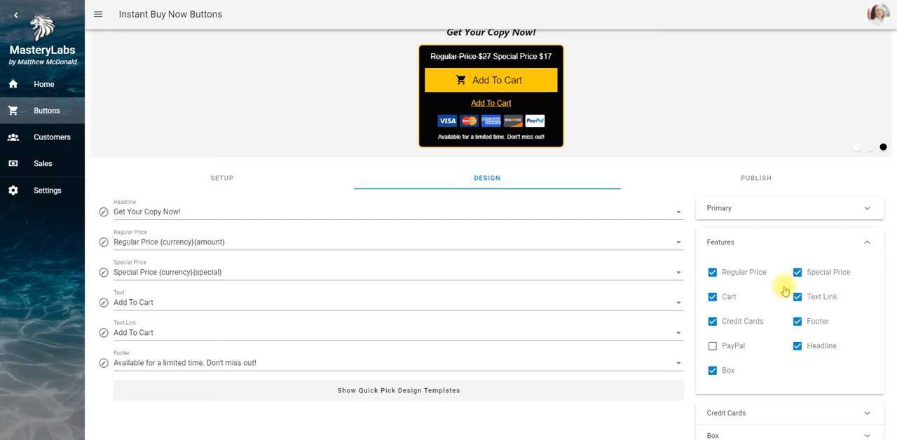
{"action": "left_click", "coordinate": [712, 297]}
{"action": "left_click", "coordinate": [712, 297]}
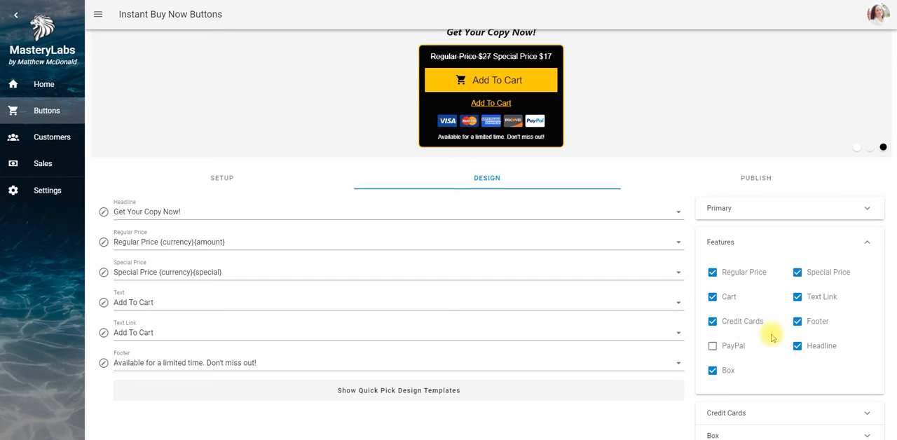
Turn on the PayPal feature for the button, and try hiding the Credit Cards before showing them again
{"action": "left_click", "coordinate": [713, 346]}
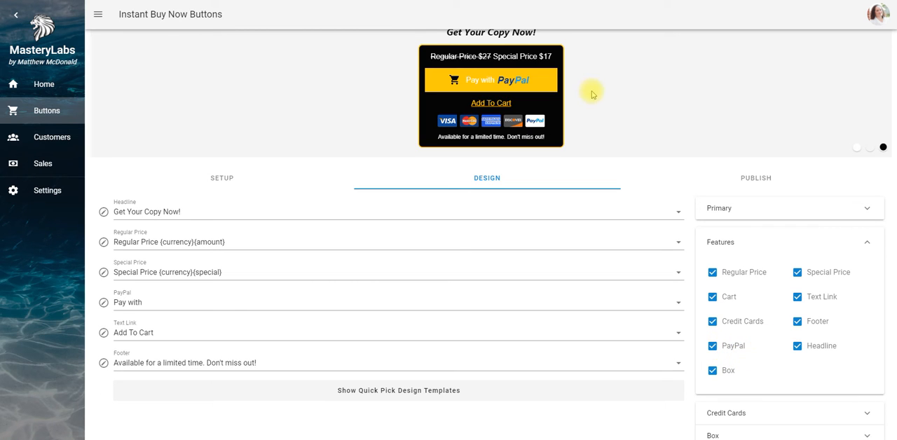
{"action": "left_click", "coordinate": [713, 346]}
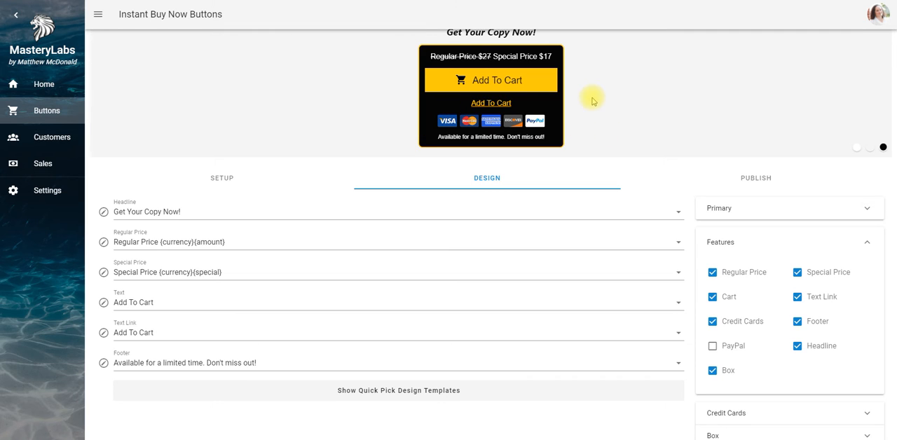
{"action": "left_click", "coordinate": [713, 322]}
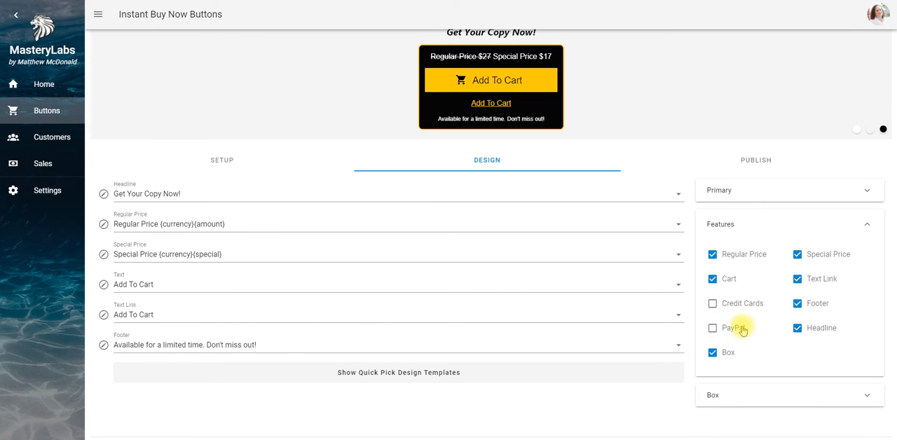
{"action": "left_click", "coordinate": [712, 329]}
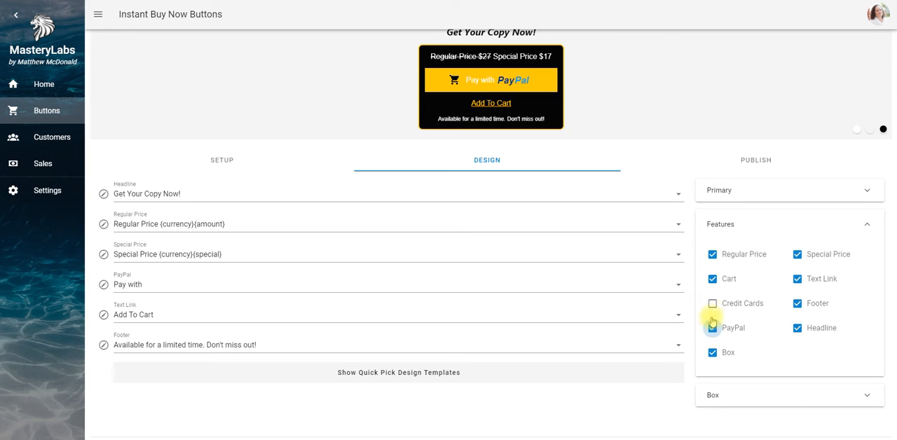
{"action": "left_click", "coordinate": [711, 303]}
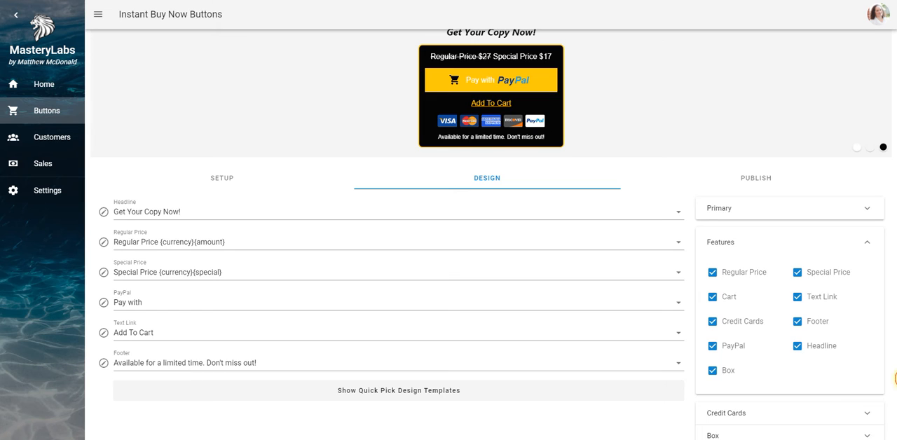
Remove the Discovery card from the credit card icons shown on the button
{"action": "scroll", "coordinate": [890, 392], "scroll_direction": "down", "scroll_amount": 1}
{"action": "scroll", "coordinate": [886, 403], "scroll_direction": "up", "scroll_amount": 1}
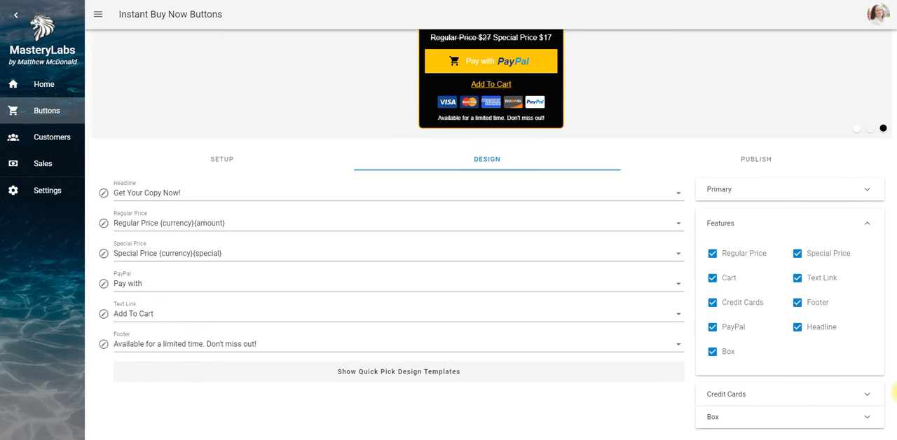
{"action": "left_click", "coordinate": [868, 396]}
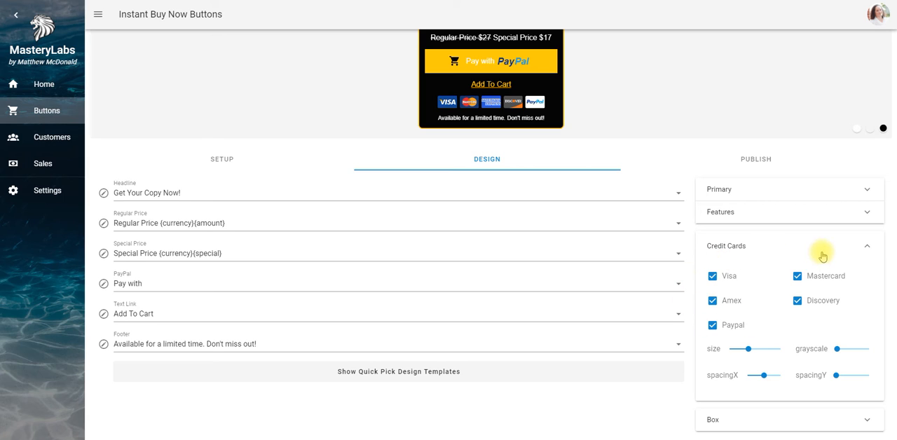
{"action": "left_click", "coordinate": [797, 302]}
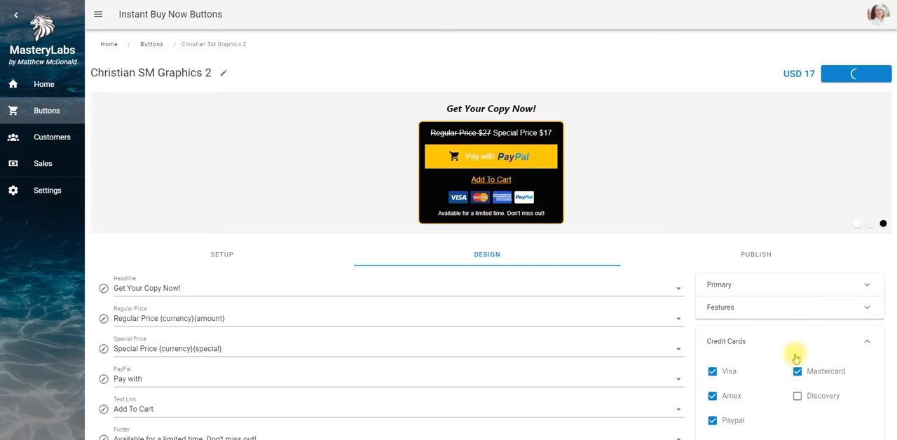
Reduce the horizontal spacing of the credit card icons, slightly increase their vertical spacing, and keep the grayscale at 0
{"action": "scroll", "coordinate": [895, 362], "scroll_direction": "down", "scroll_amount": 2}
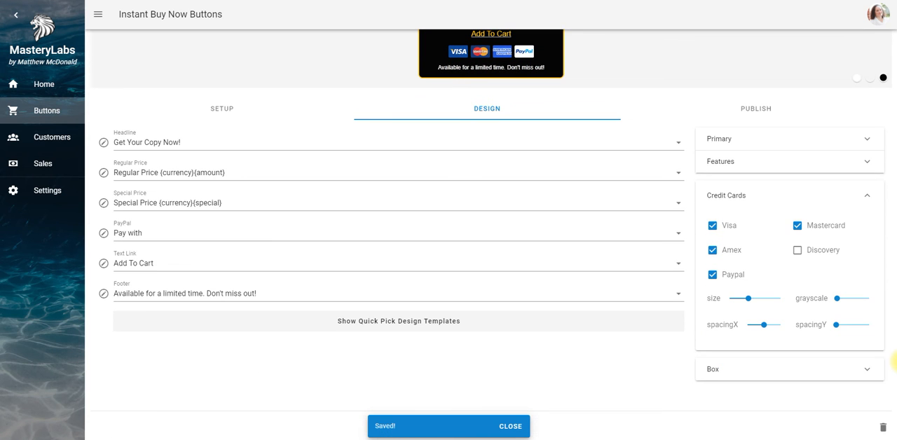
{"action": "left_click_drag", "start_coordinate": [895, 250], "coordinate": [895, 234]}
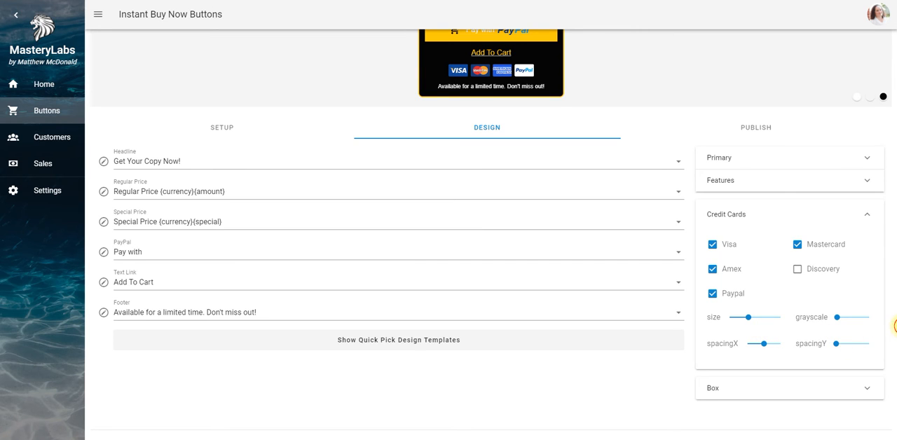
{"action": "scroll", "coordinate": [896, 325], "scroll_direction": "up", "scroll_amount": 1}
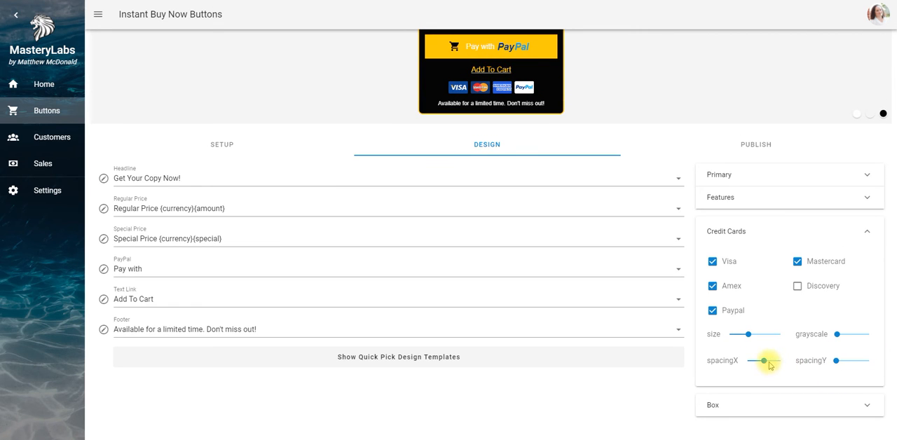
{"action": "mouse_move", "coordinate": [765, 363]}
{"action": "left_mouse_down"}
{"action": "mouse_move", "coordinate": [778, 364]}
{"action": "mouse_move", "coordinate": [758, 362]}
{"action": "left_mouse_up"}
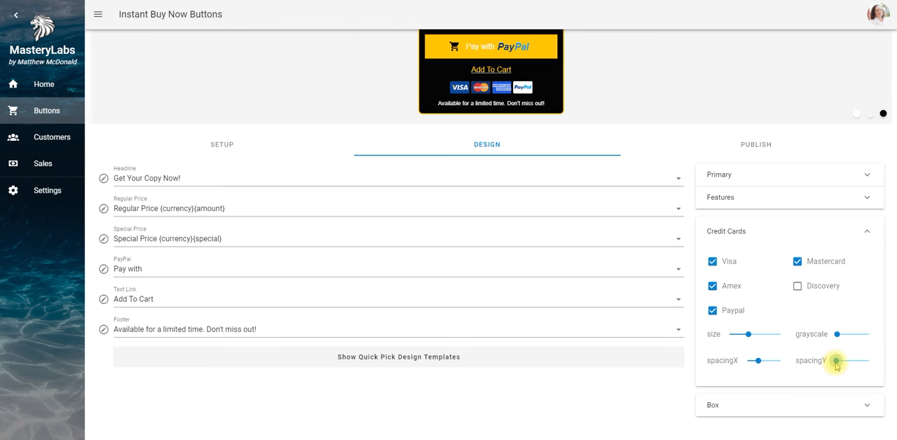
{"action": "mouse_move", "coordinate": [836, 362]}
{"action": "left_mouse_down"}
{"action": "mouse_move", "coordinate": [861, 365]}
{"action": "mouse_move", "coordinate": [842, 363]}
{"action": "left_mouse_up"}
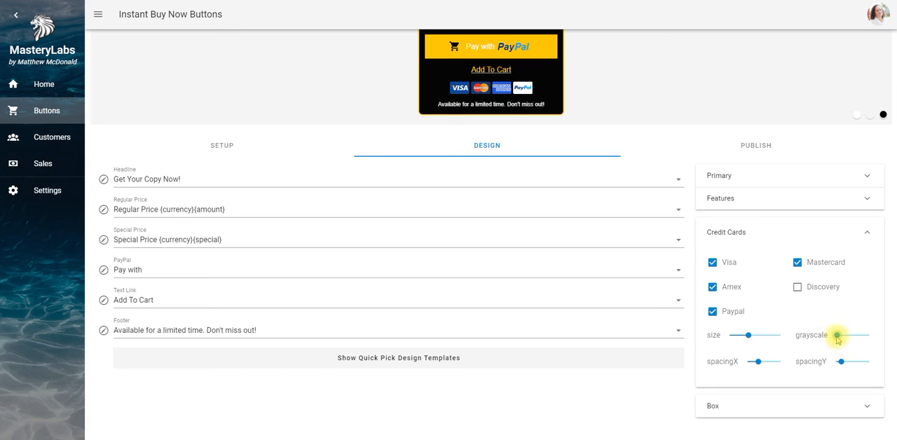
{"action": "left_click_drag", "start_coordinate": [836, 336], "coordinate": [819, 331]}
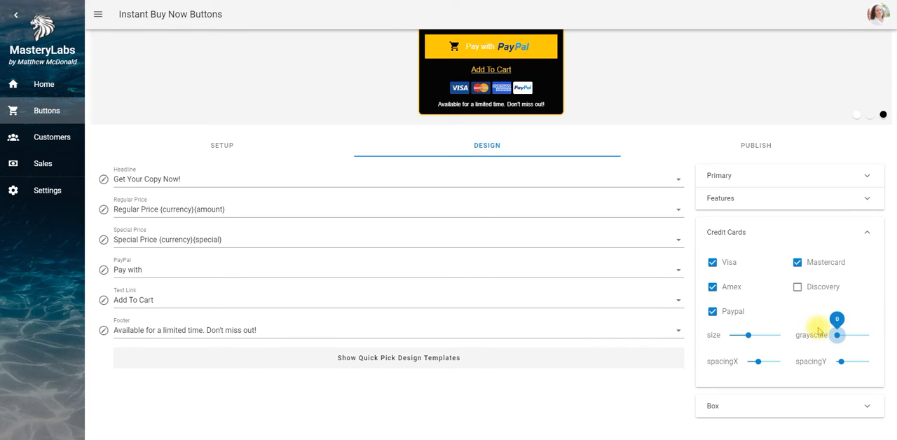
{"action": "left_click", "coordinate": [868, 236]}
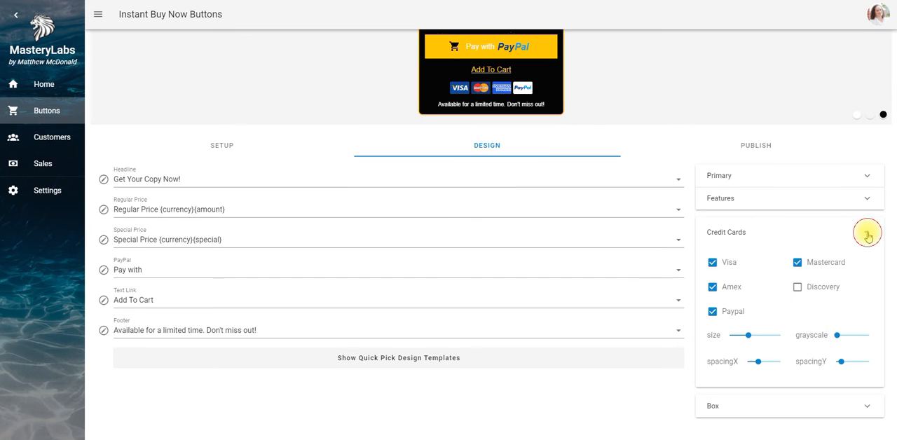
In the button's Features, try hiding the Headline and the Footer, restoring each one
{"action": "left_click", "coordinate": [868, 212]}
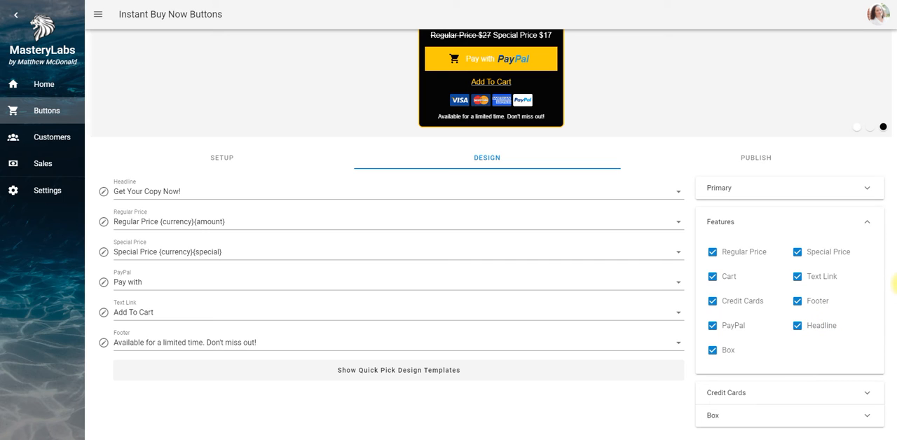
{"action": "scroll", "coordinate": [894, 280], "scroll_direction": "up", "scroll_amount": 1}
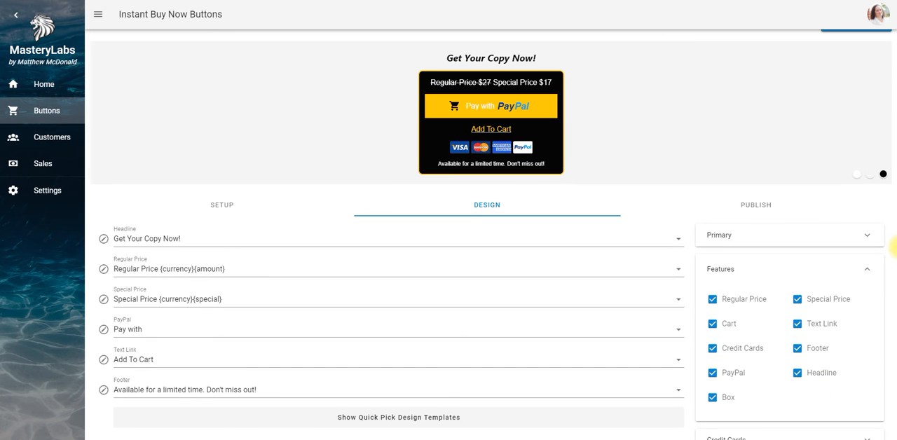
{"action": "left_click", "coordinate": [797, 375]}
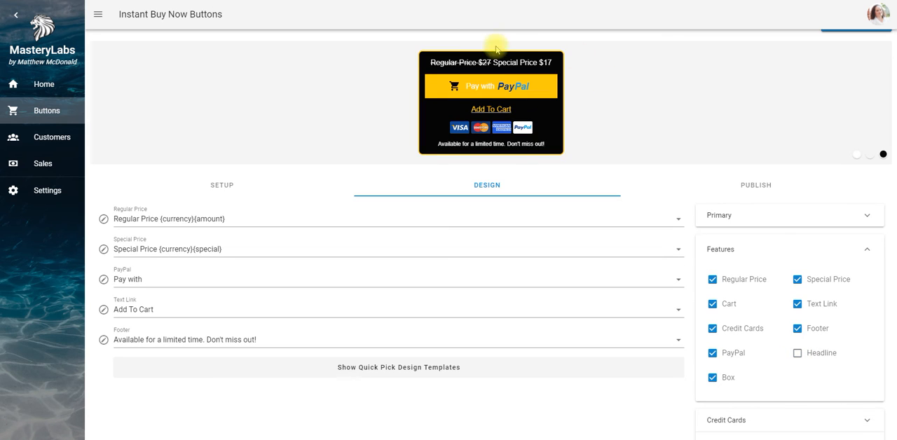
{"action": "left_click", "coordinate": [797, 352]}
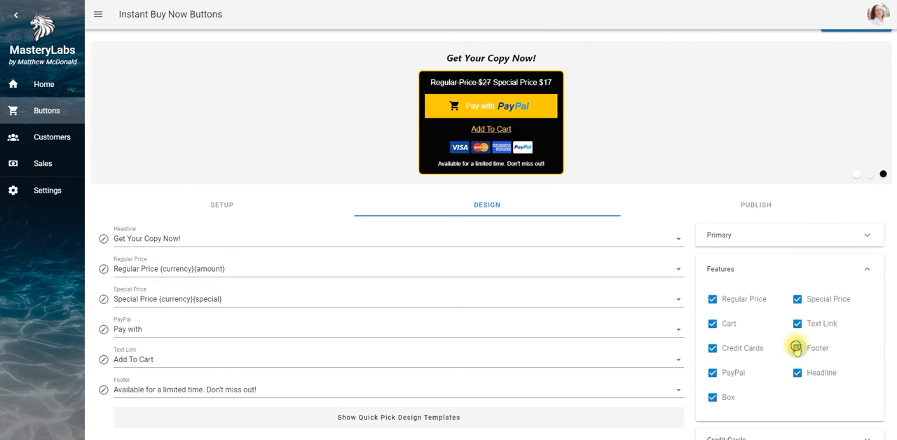
{"action": "left_click", "coordinate": [797, 349]}
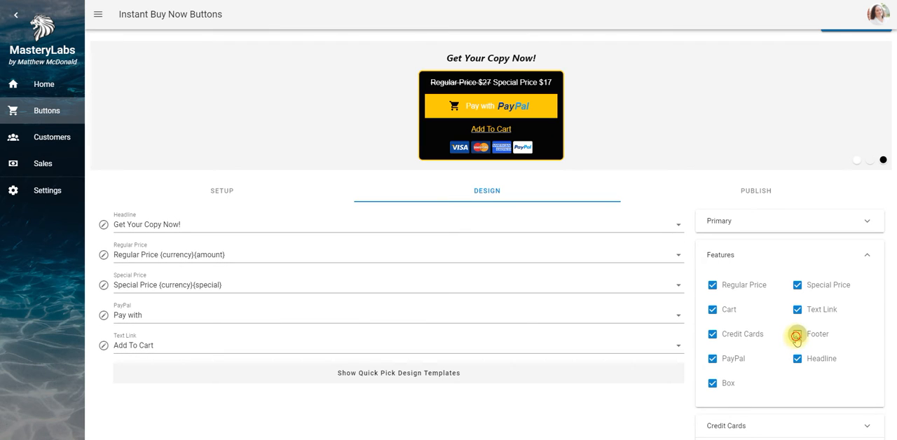
{"action": "left_click", "coordinate": [797, 342]}
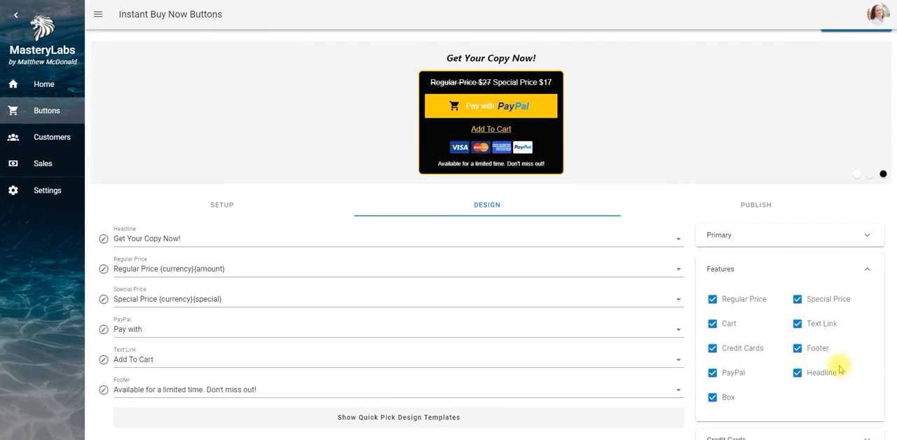
{"action": "left_click", "coordinate": [867, 270]}
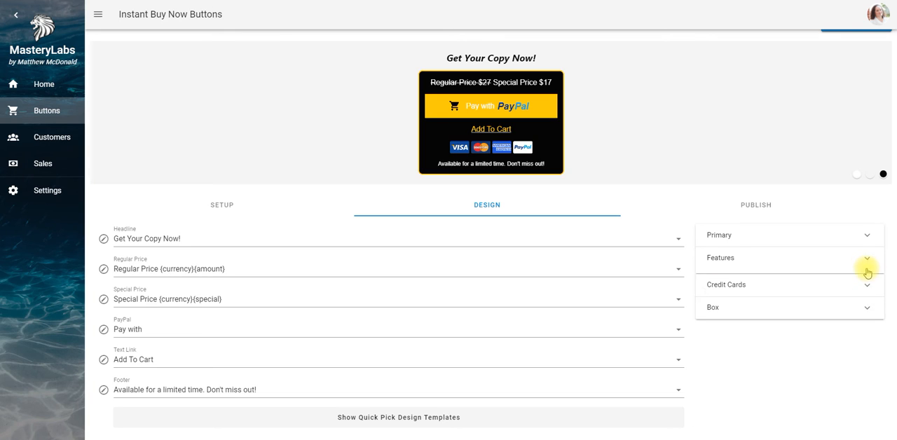
Open the Box settings and try a smaller corner rounding for the button's box before restoring it
{"action": "left_click", "coordinate": [870, 304]}
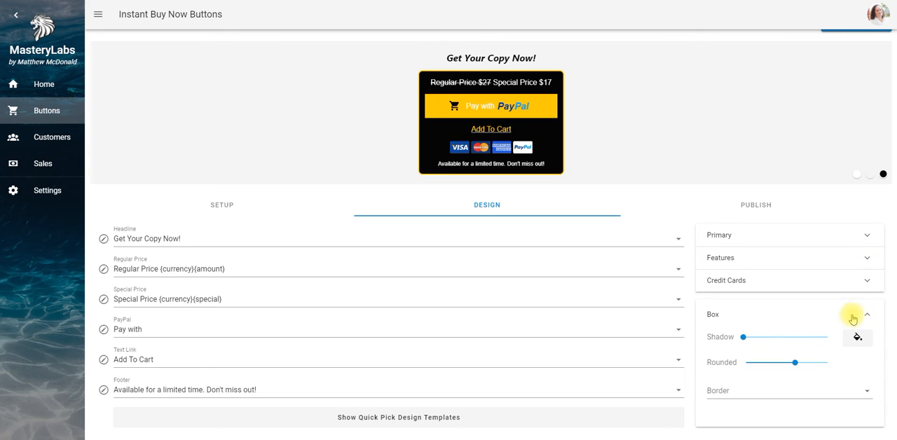
{"action": "left_click", "coordinate": [792, 363]}
{"action": "mouse_move", "coordinate": [785, 367]}
{"action": "left_mouse_down"}
{"action": "mouse_move", "coordinate": [742, 365]}
{"action": "mouse_move", "coordinate": [826, 369]}
{"action": "mouse_move", "coordinate": [794, 363]}
{"action": "left_mouse_up"}
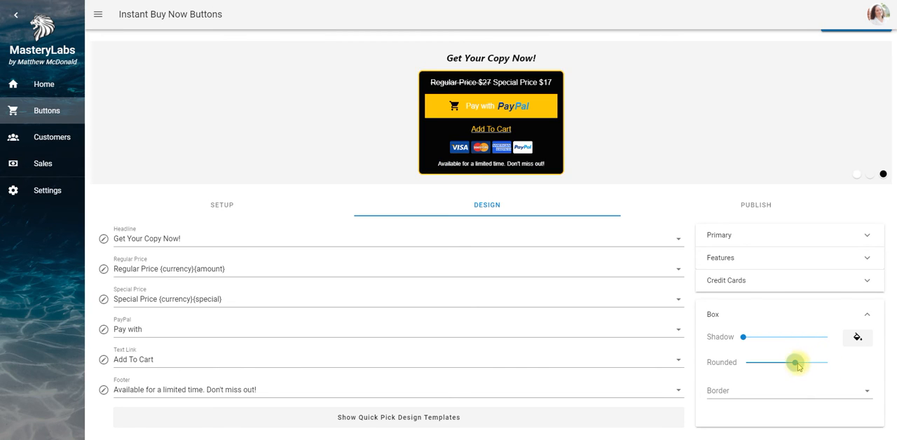
Try the none and double border styles on the button's box
{"action": "left_click", "coordinate": [867, 393]}
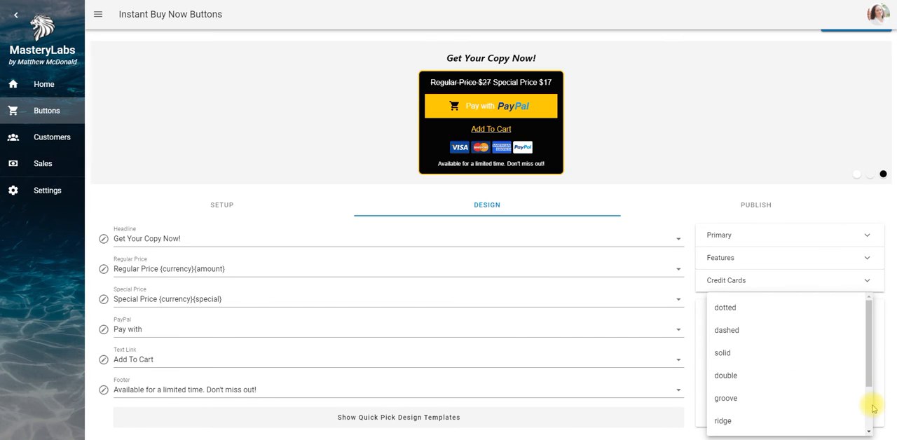
{"action": "scroll", "coordinate": [874, 409], "scroll_direction": "down", "scroll_amount": 2}
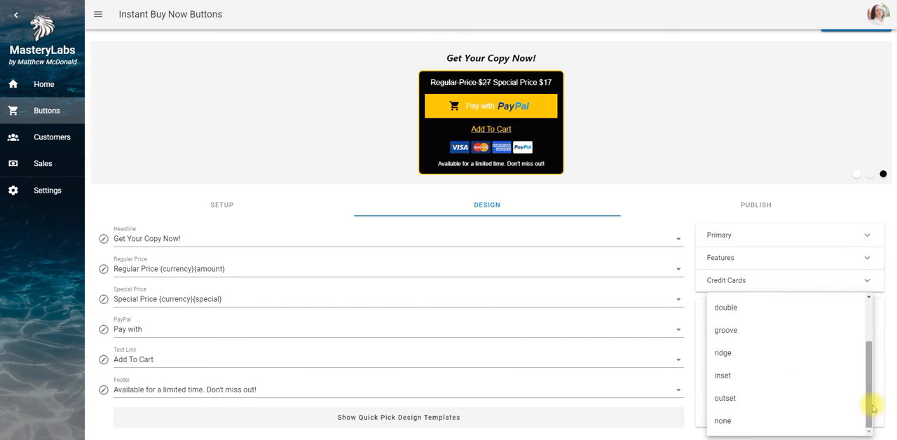
{"action": "left_click", "coordinate": [762, 420]}
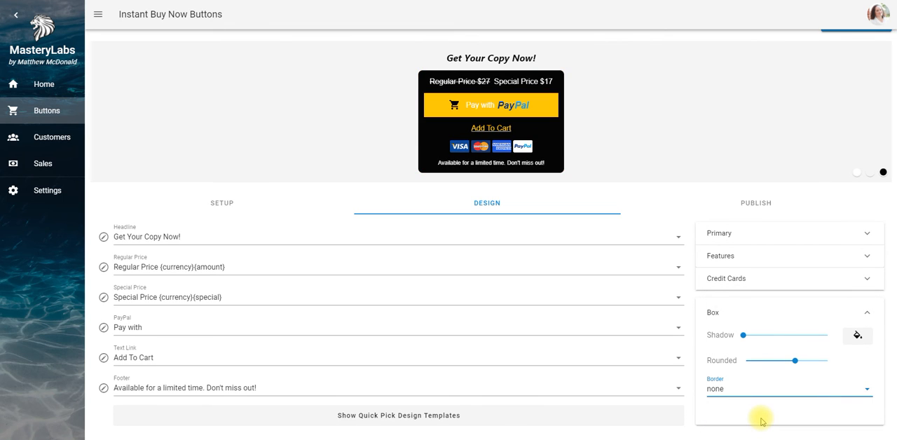
{"action": "left_click", "coordinate": [813, 389]}
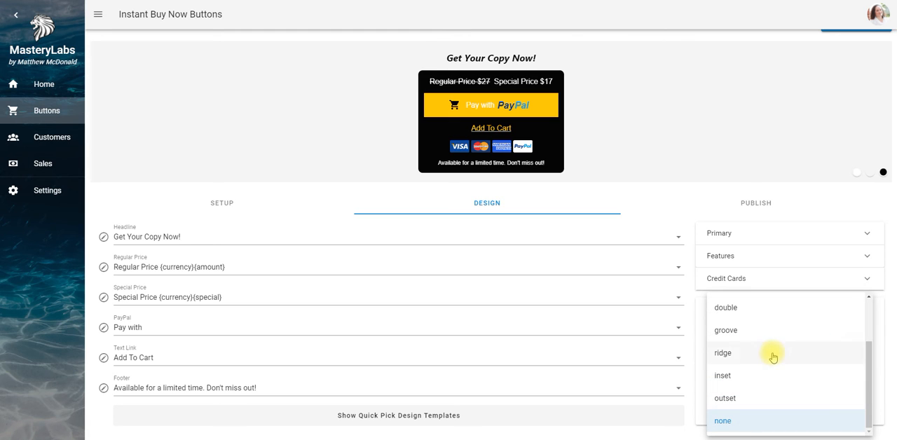
{"action": "left_click", "coordinate": [755, 312]}
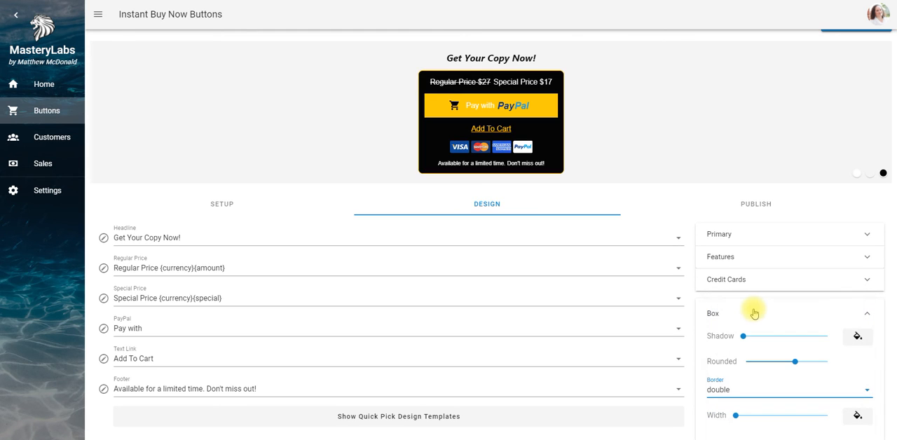
Set the border style of the button's box to dashed
{"action": "left_click", "coordinate": [867, 389]}
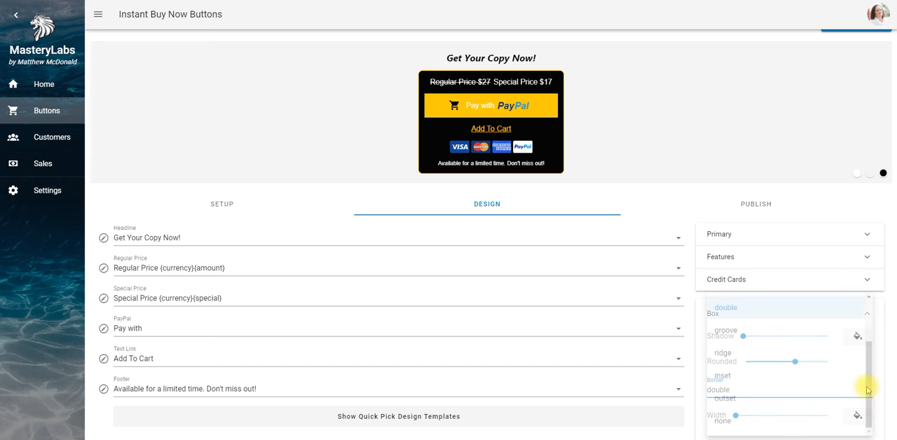
{"action": "scroll", "coordinate": [867, 330], "scroll_direction": "up", "scroll_amount": 2}
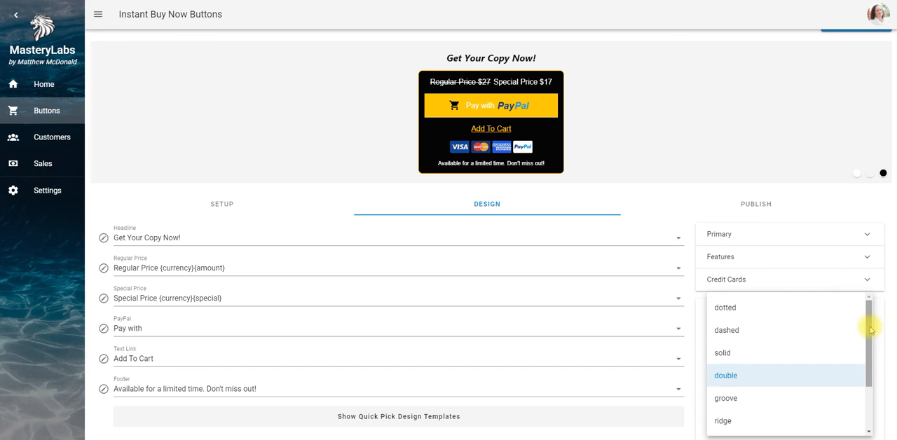
{"action": "left_click", "coordinate": [767, 332]}
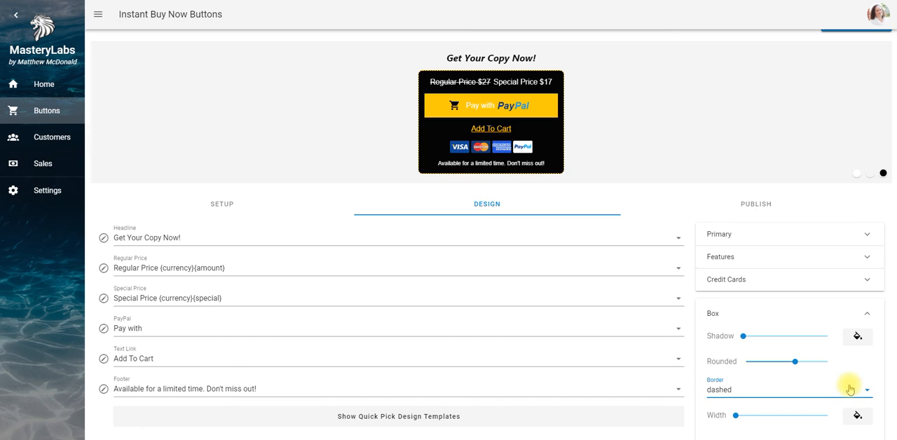
Try a width of 3 for the dashed box border, and reduce it to a slightly thinner width
{"action": "scroll", "coordinate": [896, 363], "scroll_direction": "down", "scroll_amount": 1}
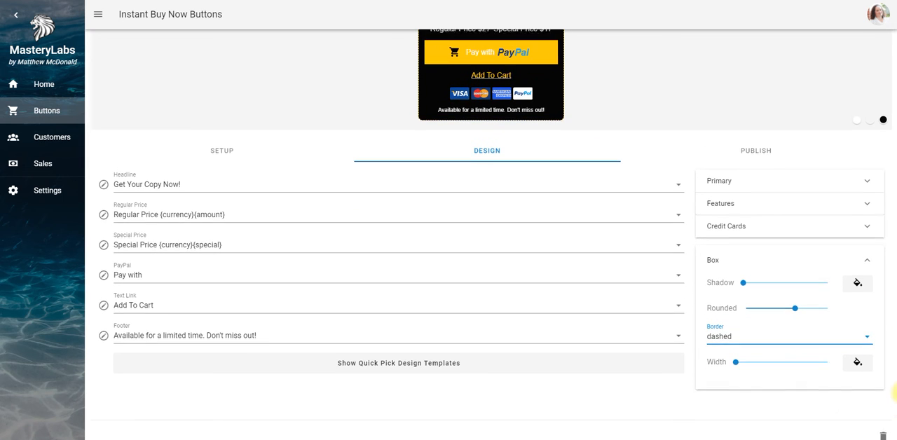
{"action": "scroll", "coordinate": [895, 384], "scroll_direction": "up", "scroll_amount": 1}
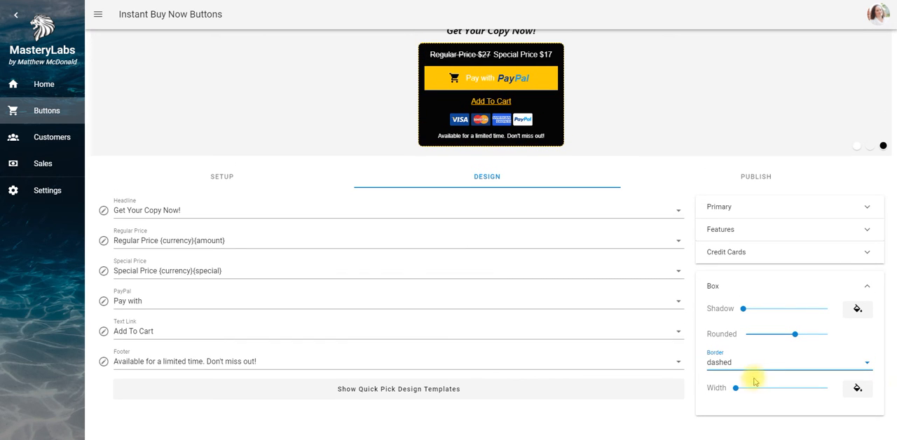
{"action": "mouse_move", "coordinate": [736, 388]}
{"action": "left_mouse_down"}
{"action": "mouse_move", "coordinate": [811, 385]}
{"action": "mouse_move", "coordinate": [751, 390]}
{"action": "left_mouse_up"}
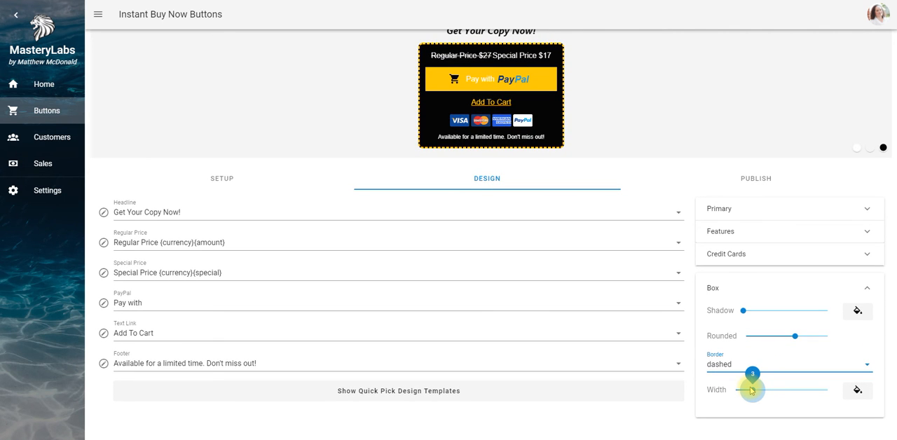
{"action": "mouse_move", "coordinate": [752, 390]}
{"action": "left_mouse_down"}
{"action": "mouse_move", "coordinate": [802, 394]}
{"action": "mouse_move", "coordinate": [737, 406]}
{"action": "mouse_move", "coordinate": [744, 391]}
{"action": "left_mouse_up"}
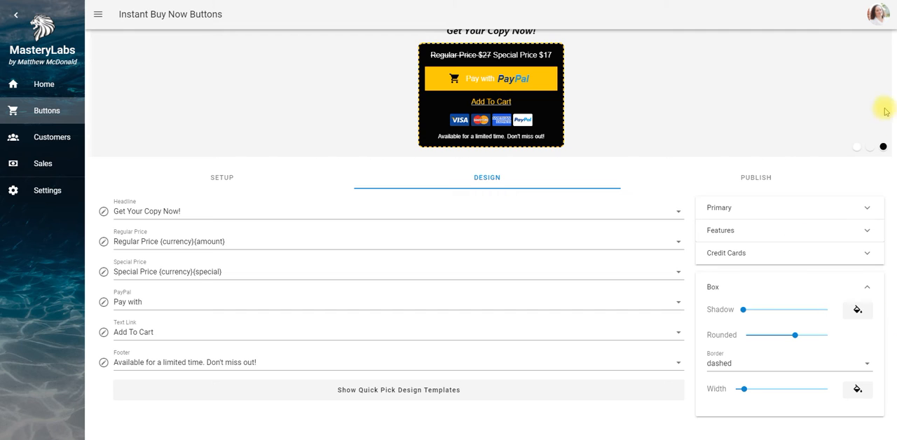
Save the design changes made to the Christian SM Graphics 2 button
{"action": "scroll", "coordinate": [896, 61], "scroll_direction": "up", "scroll_amount": 1}
{"action": "scroll", "coordinate": [896, 62], "scroll_direction": "up", "scroll_amount": 2}
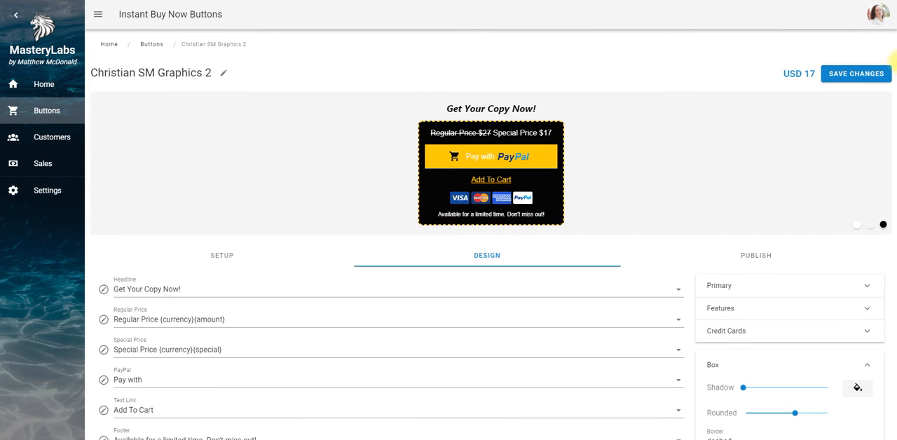
{"action": "left_click", "coordinate": [854, 74]}
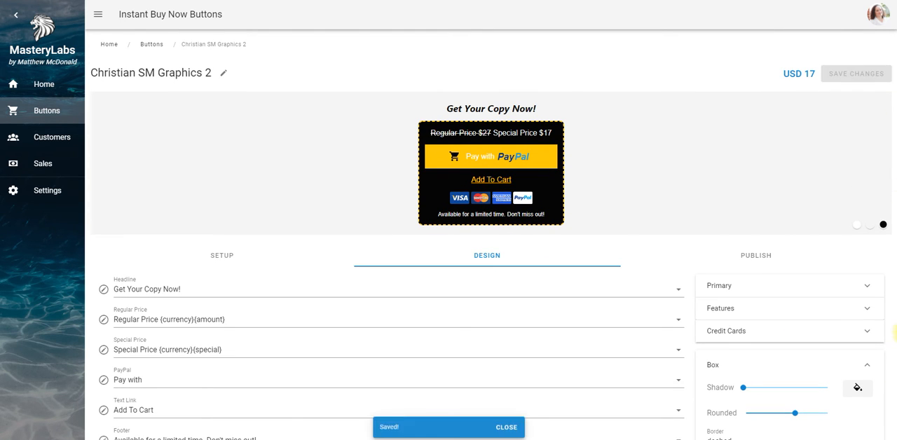
Review the saved button design and show the button's publishing codes
{"action": "scroll", "coordinate": [896, 382], "scroll_direction": "down", "scroll_amount": 1}
{"action": "scroll", "coordinate": [895, 382], "scroll_direction": "down", "scroll_amount": 3}
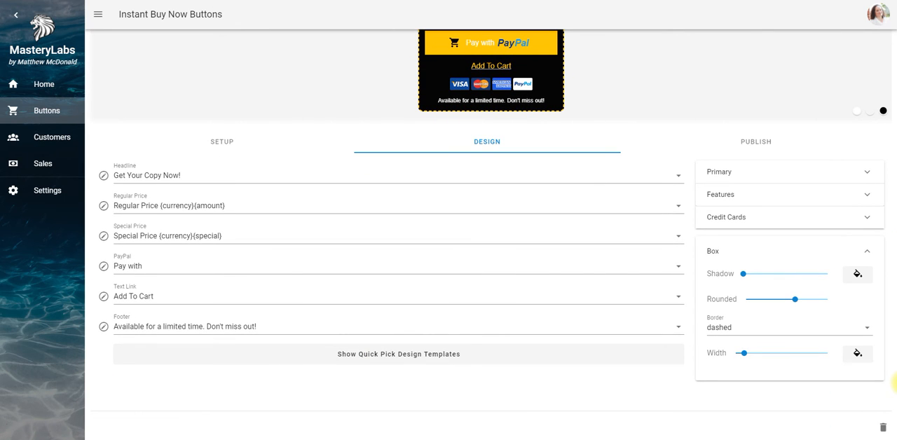
{"action": "scroll", "coordinate": [895, 382], "scroll_direction": "up", "scroll_amount": 4}
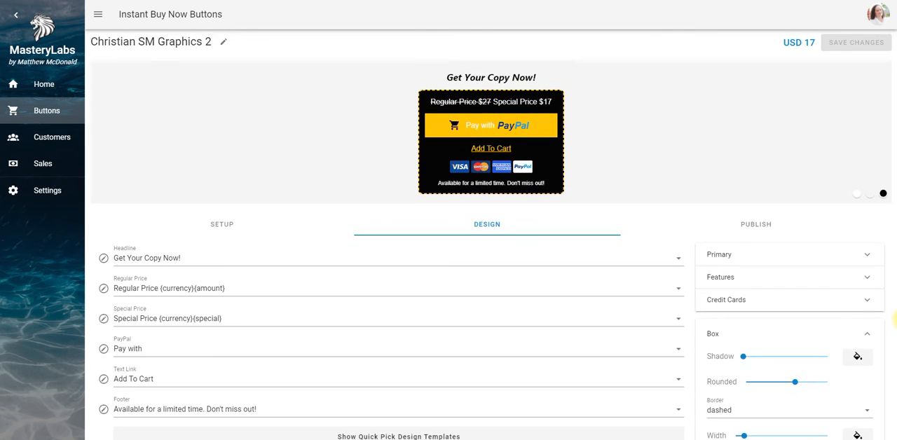
{"action": "scroll", "coordinate": [895, 379], "scroll_direction": "down", "scroll_amount": 4}
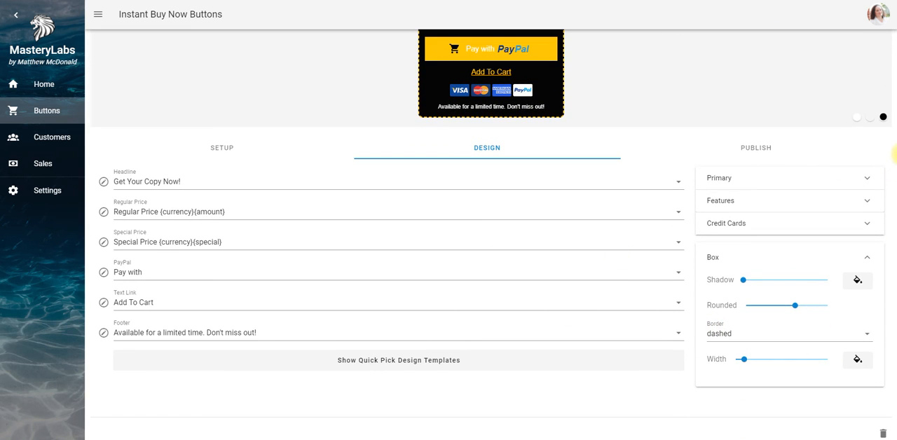
{"action": "scroll", "coordinate": [895, 155], "scroll_direction": "up", "scroll_amount": 2}
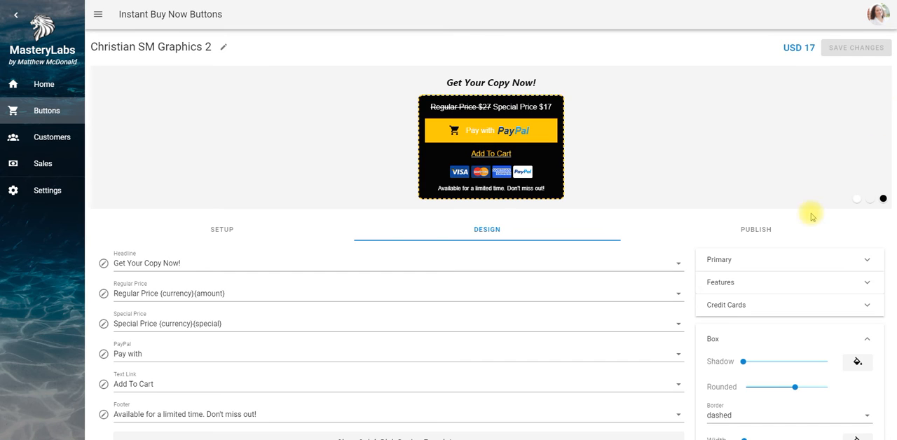
{"action": "left_click", "coordinate": [769, 234]}
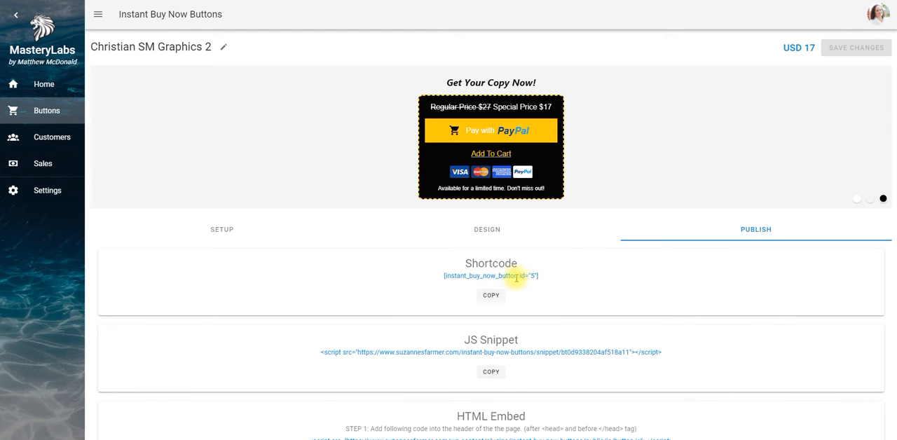
Copy the button's shortcode and open the Christian Social Media Graphics demo sales page for editing in WordPress
{"action": "left_click", "coordinate": [487, 298]}
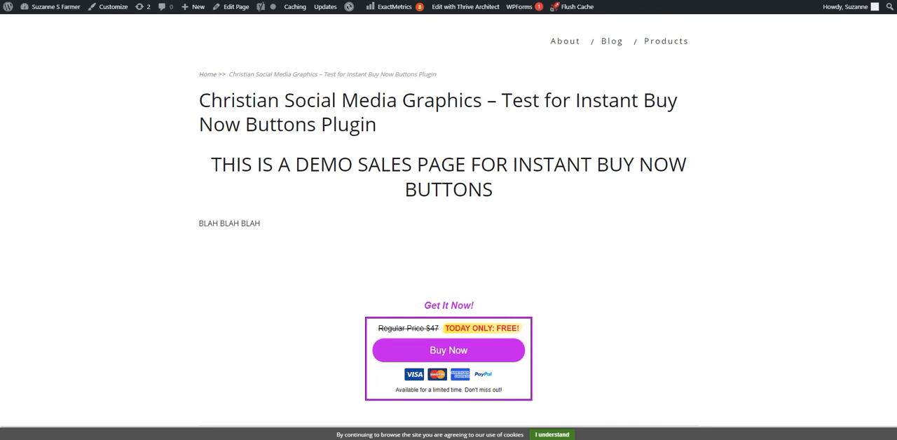
{"action": "left_click", "coordinate": [235, 7]}
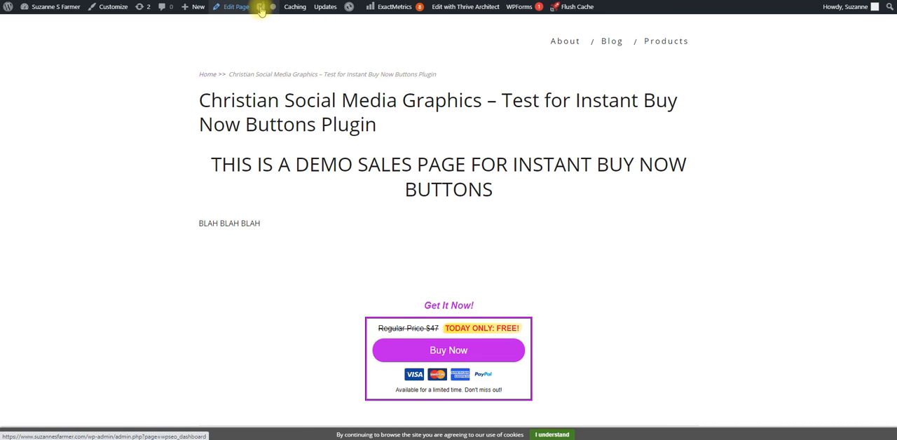
{"action": "mouse_move", "coordinate": [261, 10]}
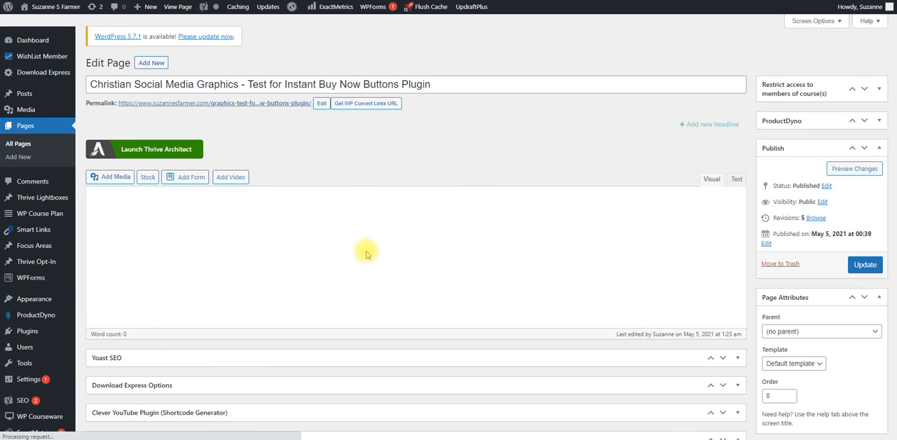
Replace the page's existing buy button shortcode with [instant_buy_now_button id="5"] and update the page
{"action": "left_click", "coordinate": [737, 181]}
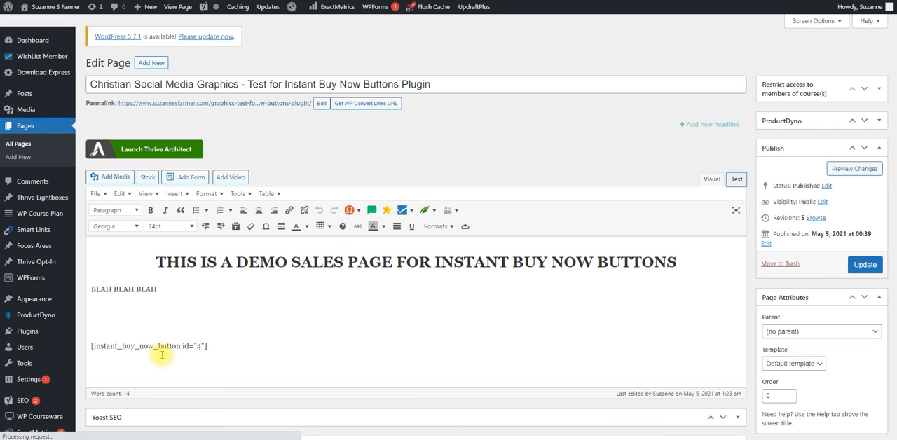
{"action": "triple_click", "coordinate": [105, 345]}
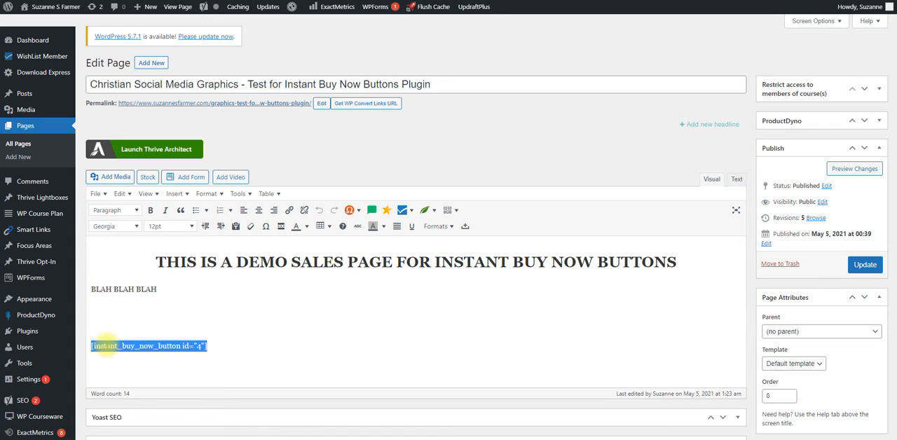
{"action": "key", "text": "ctrl+v"}
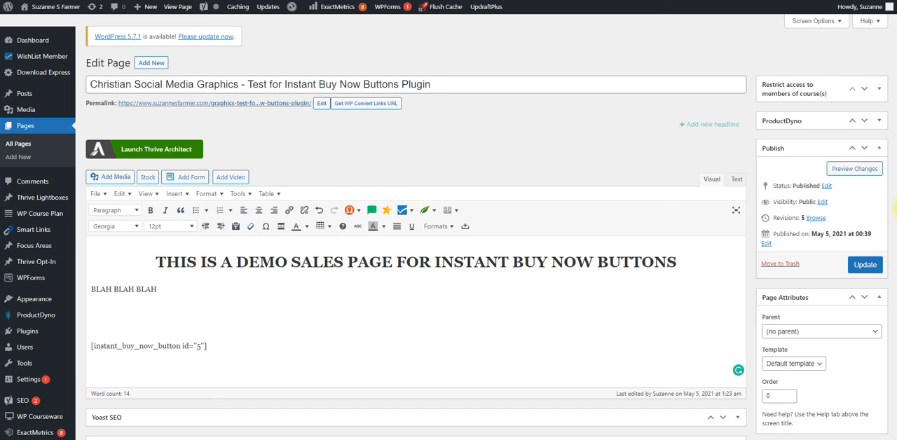
{"action": "left_click", "coordinate": [866, 265]}
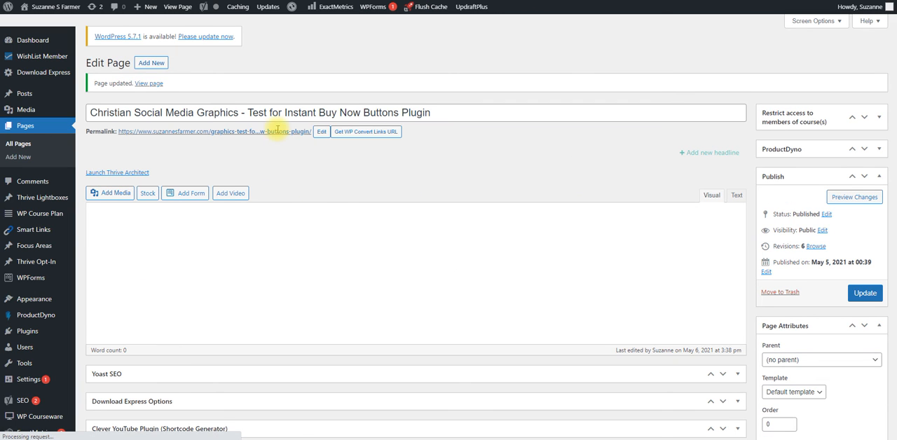
View the updated sales page in an incognito window, test its PayPal button, and close the checkout window
{"action": "right_click", "coordinate": [274, 133]}
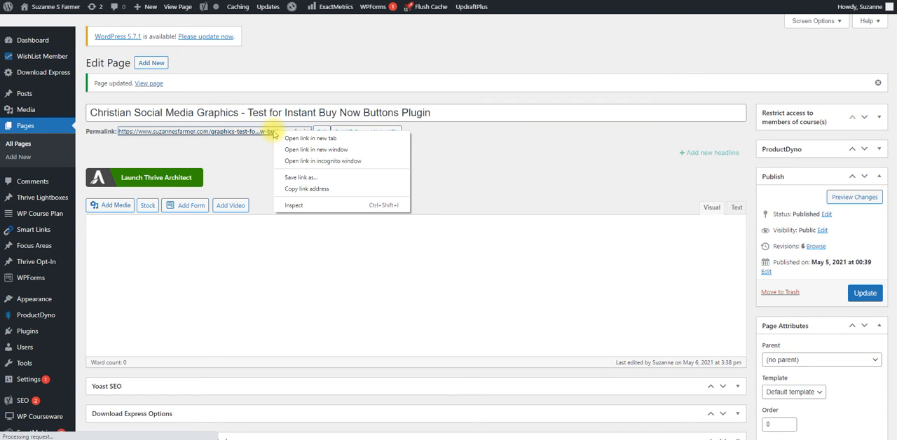
{"action": "left_click", "coordinate": [283, 161]}
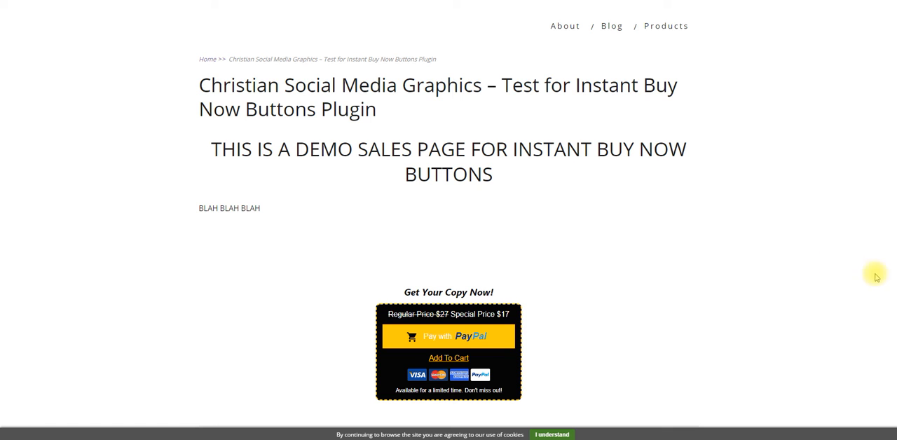
{"action": "scroll", "coordinate": [890, 354], "scroll_direction": "down", "scroll_amount": 3}
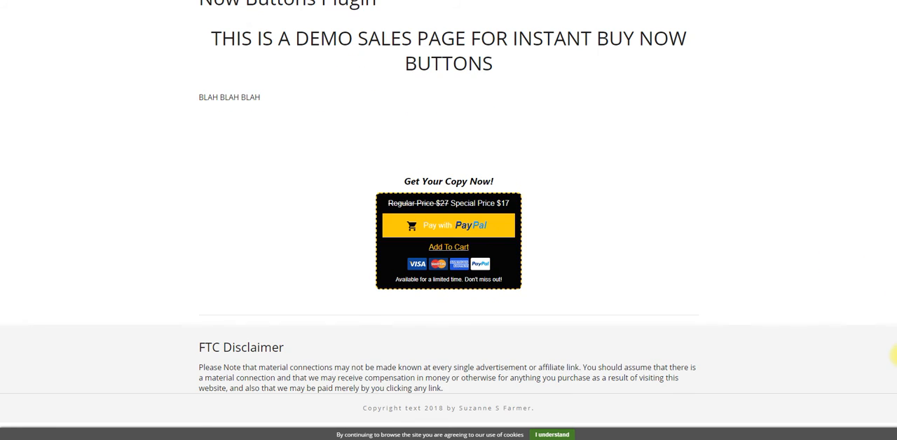
{"action": "left_click", "coordinate": [448, 230]}
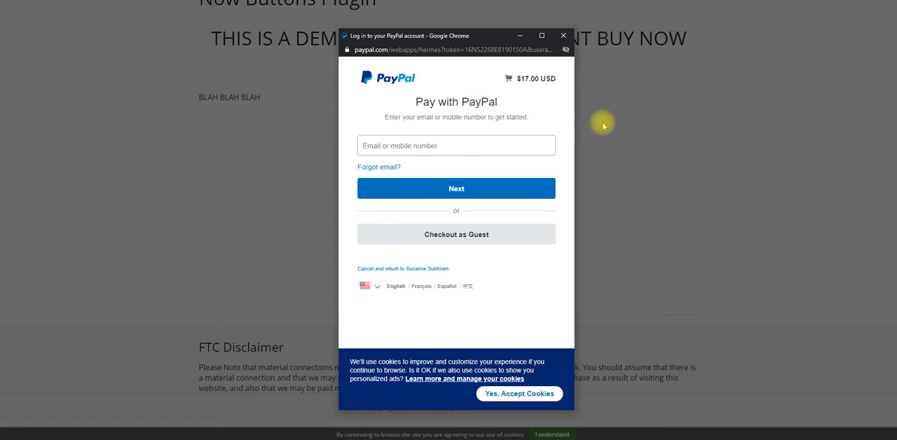
{"action": "left_click", "coordinate": [564, 36]}
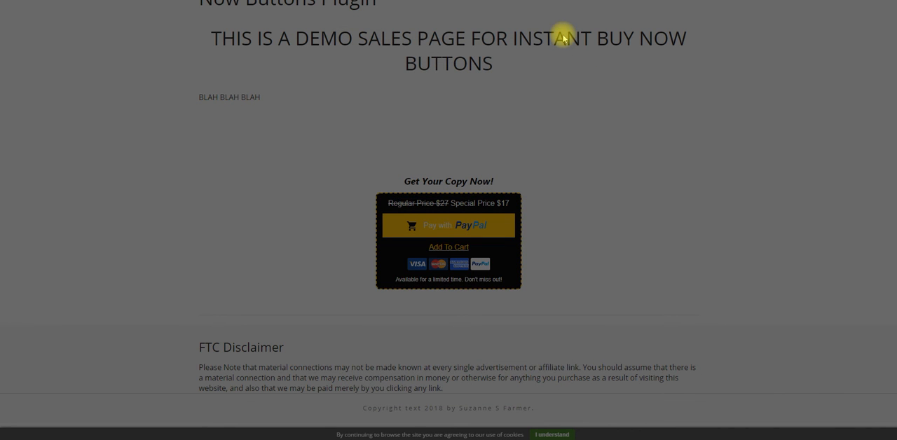
In the setup of the Christian SM Graphics 2 button, set the fixed discount amount to 27 and save the changes
{"action": "mouse_move", "coordinate": [313, 439]}
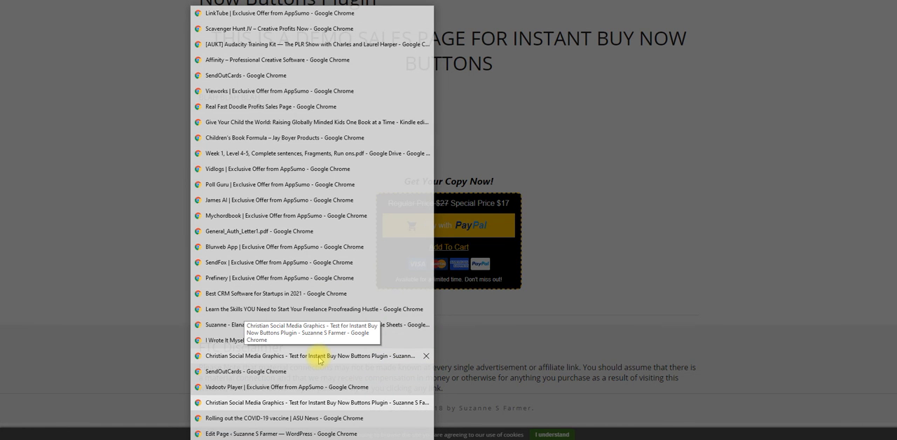
{"action": "left_click", "coordinate": [319, 357]}
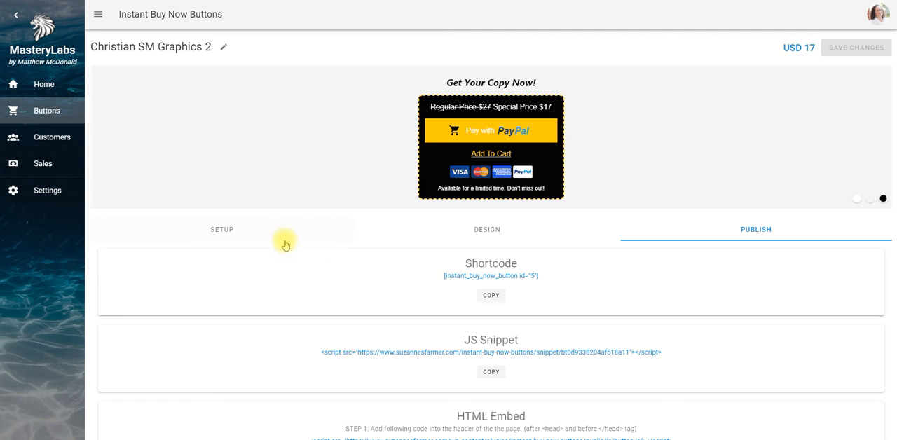
{"action": "left_click", "coordinate": [220, 236]}
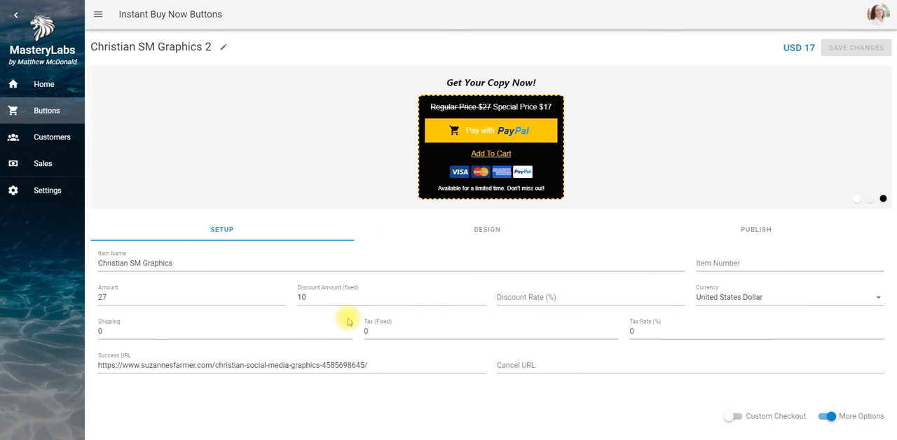
{"action": "left_click", "coordinate": [307, 297]}
{"action": "left_click", "coordinate": [307, 297]}
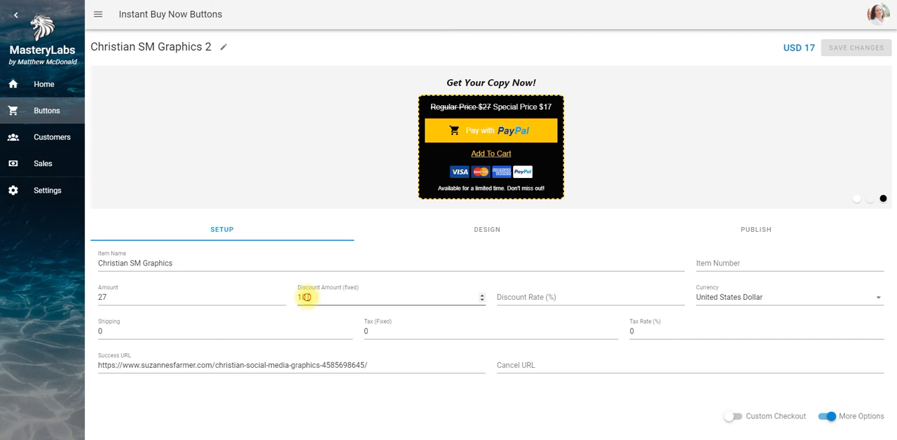
{"action": "key", "text": "BackSpace"}
{"action": "key", "text": "BackSpace"}
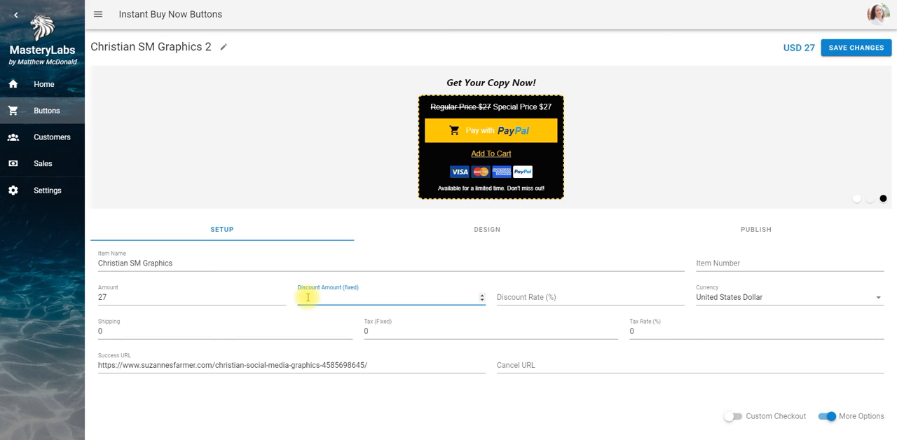
{"action": "type", "text": "27"}
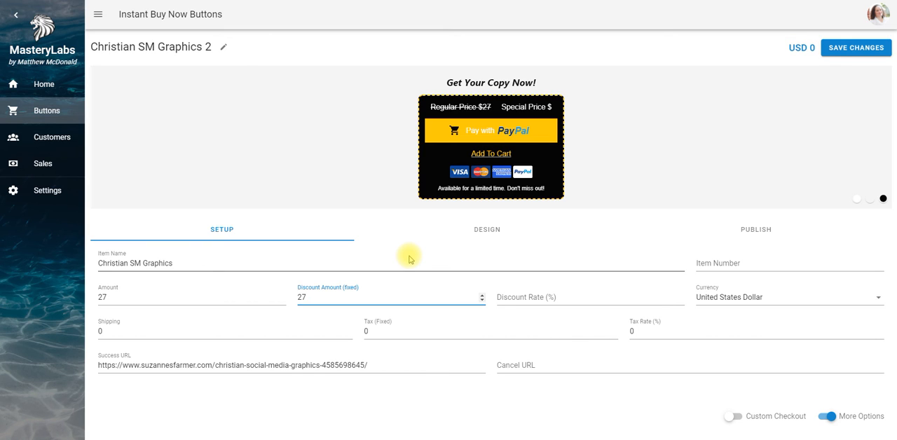
{"action": "left_click", "coordinate": [878, 14]}
{"action": "left_click", "coordinate": [790, 96]}
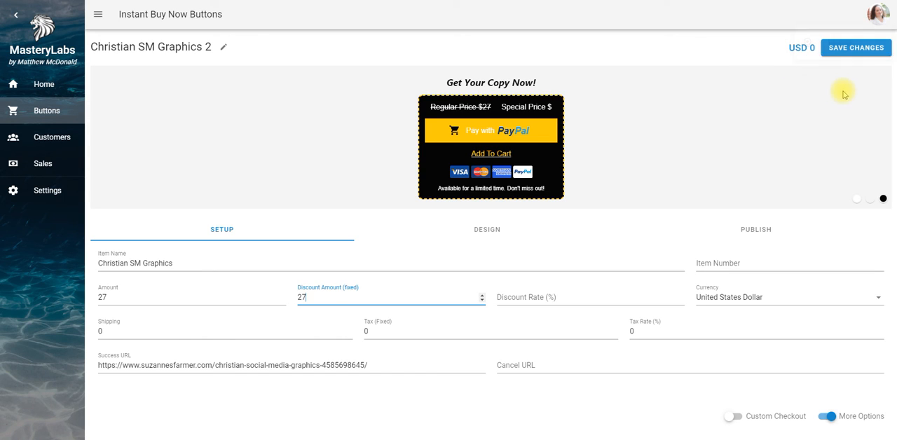
{"action": "left_click", "coordinate": [852, 47]}
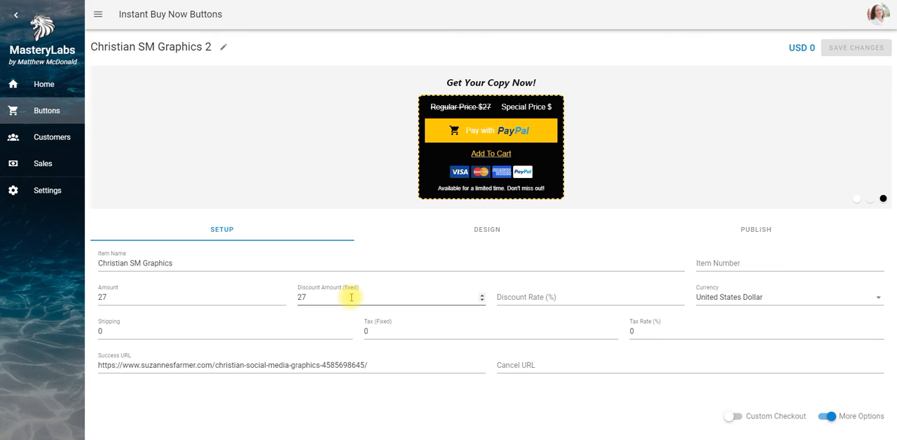
Return to the live sales page, test the PayPal button with the full discount, and close the checkout window
{"action": "left_click", "coordinate": [286, 84]}
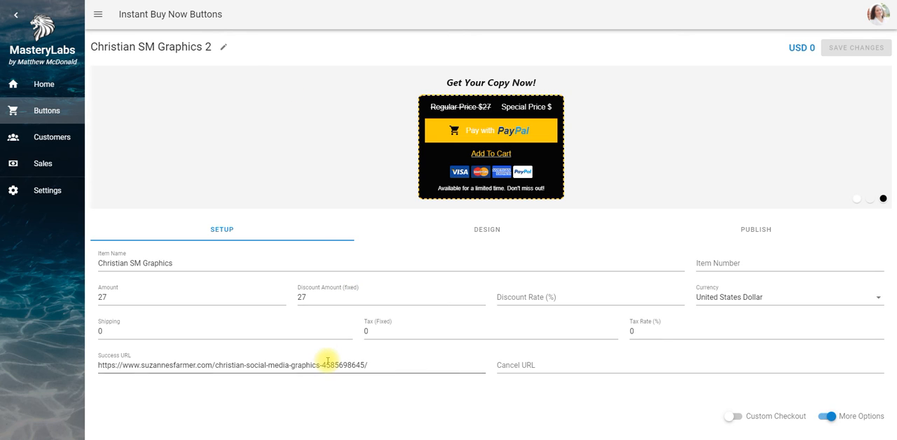
{"action": "mouse_move", "coordinate": [309, 439]}
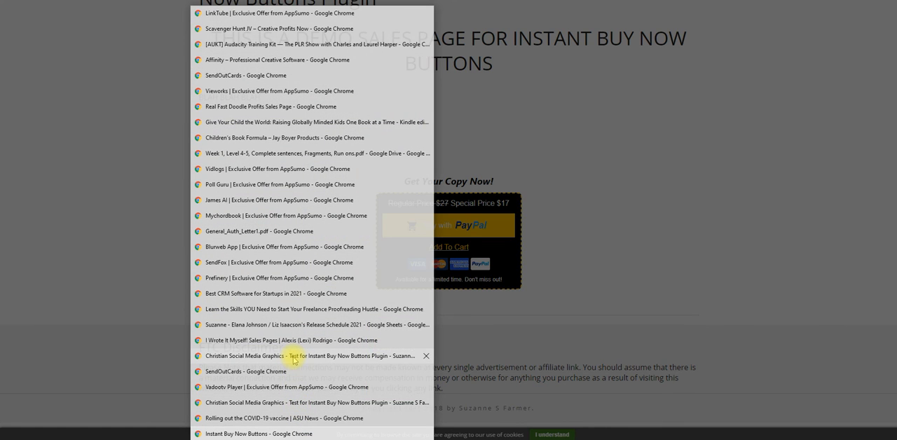
{"action": "left_click", "coordinate": [293, 358]}
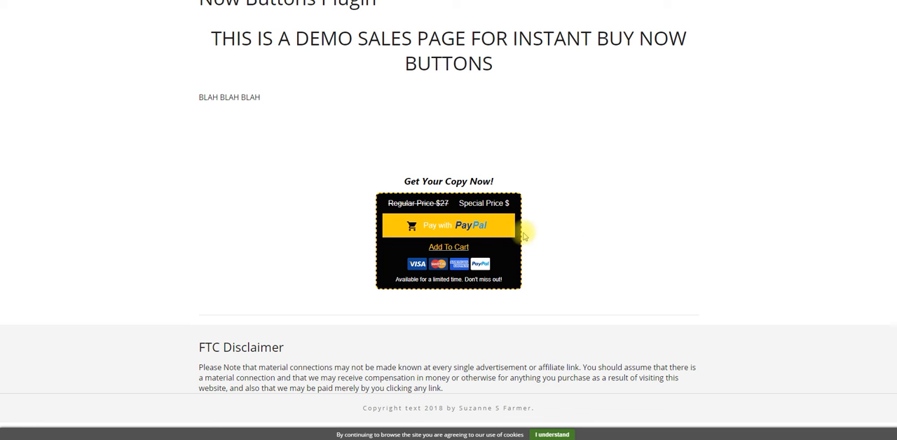
{"action": "left_click", "coordinate": [462, 227]}
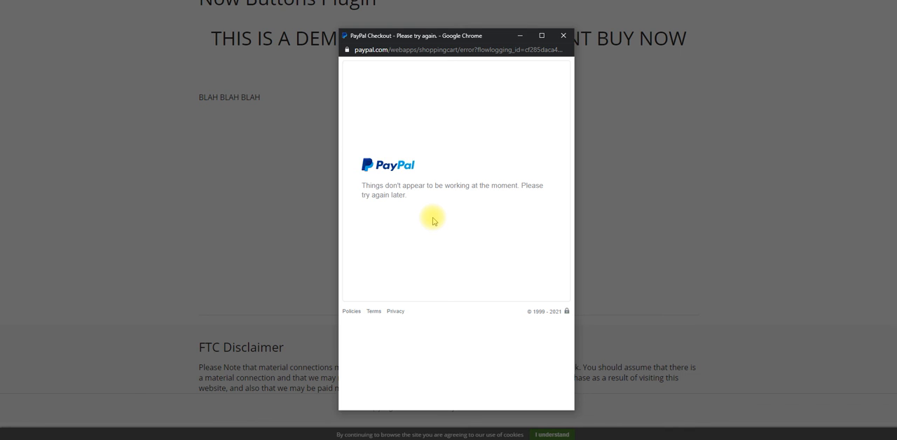
{"action": "left_click", "coordinate": [564, 39]}
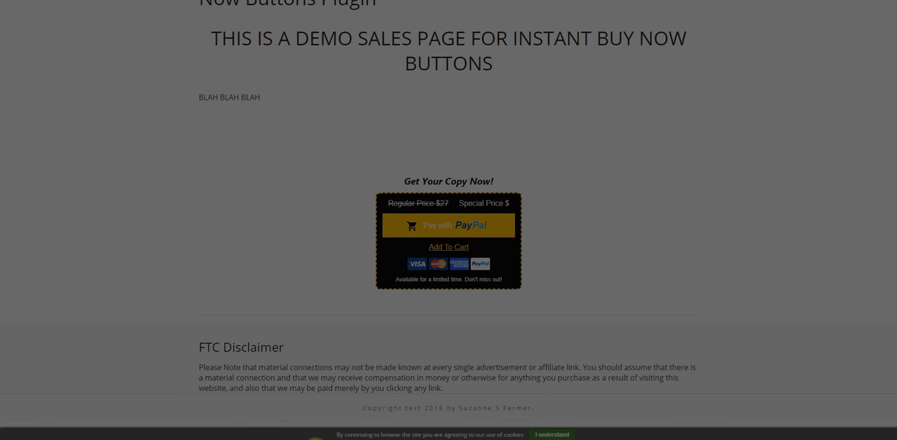
Go back to the button's setup and switch Custom Checkout on and off again to inspect its URL option
{"action": "left_click", "coordinate": [315, 439]}
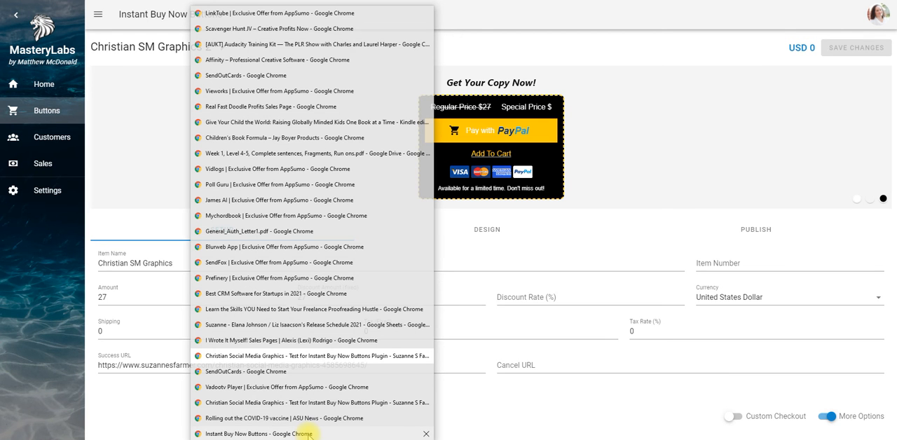
{"action": "left_click", "coordinate": [308, 434]}
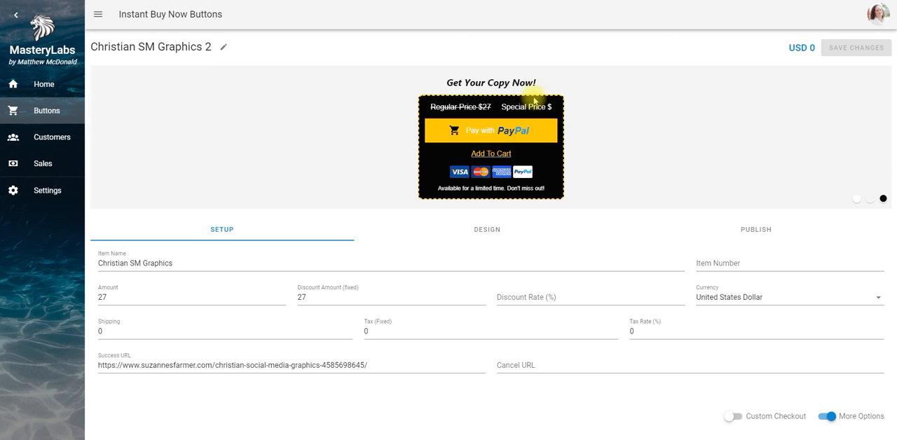
{"action": "scroll", "coordinate": [894, 397], "scroll_direction": "down", "scroll_amount": 1}
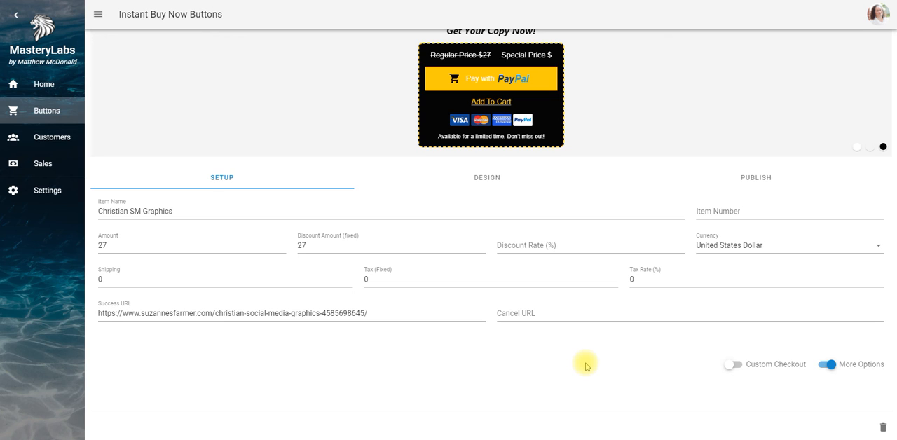
{"action": "left_click", "coordinate": [740, 368]}
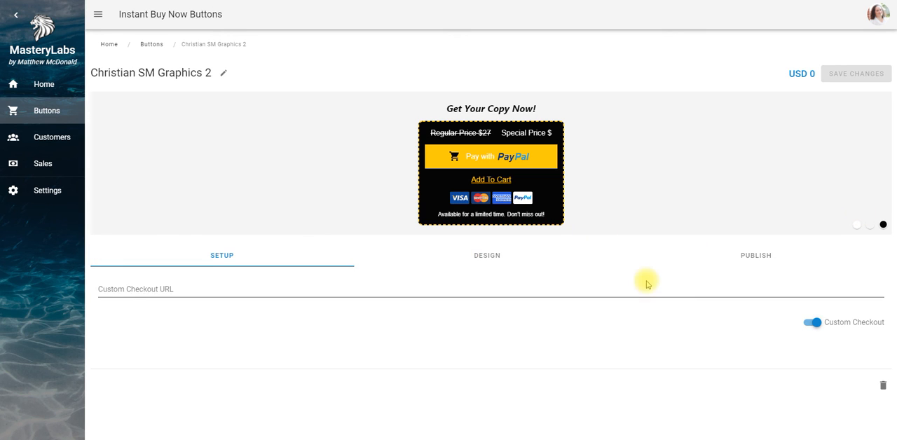
{"action": "left_click", "coordinate": [812, 323]}
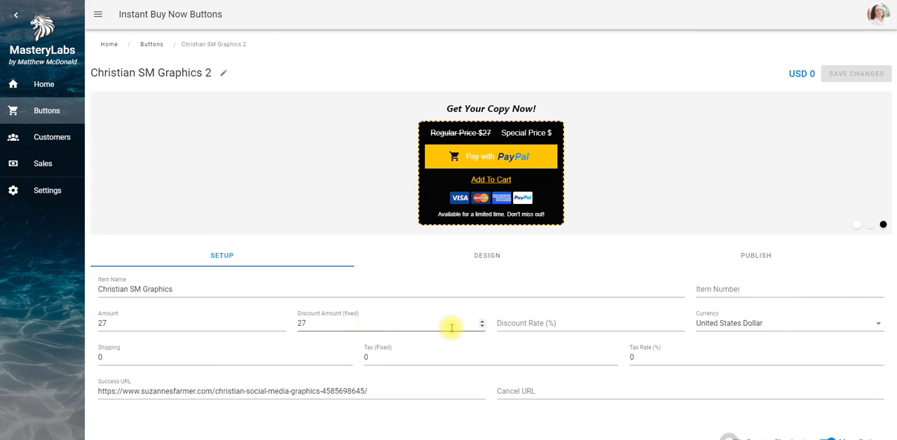
Try a fixed discount amount of 10, and set it back to 27
{"action": "double_click", "coordinate": [302, 323]}
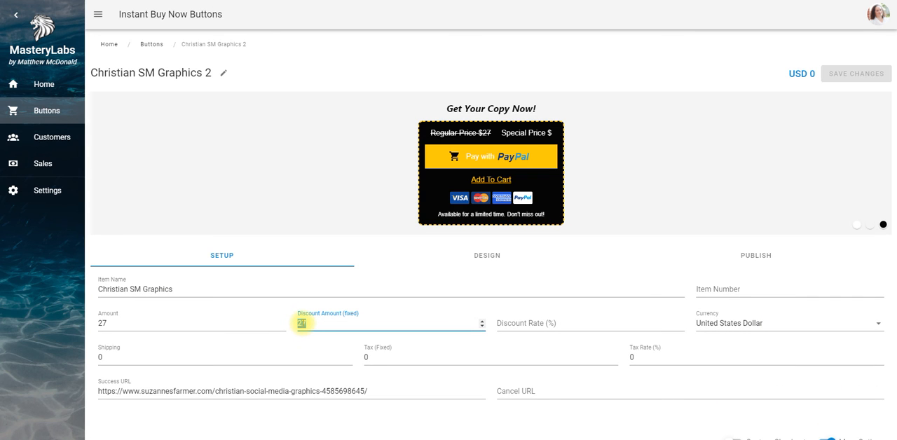
{"action": "type", "text": "10"}
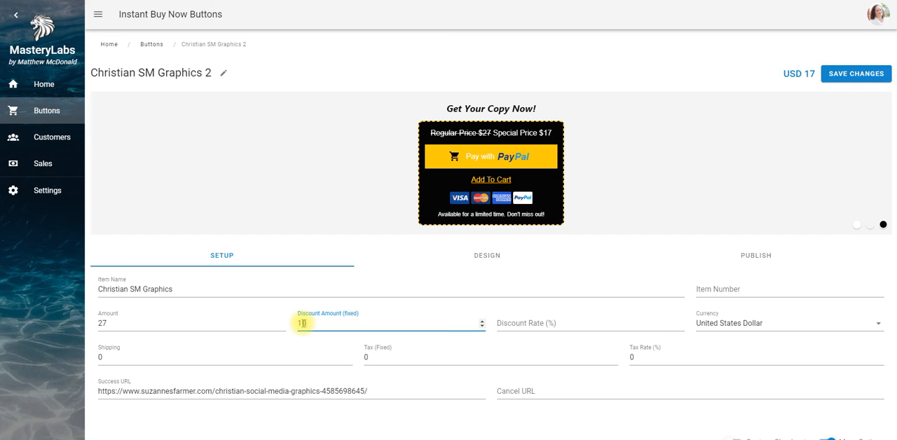
{"action": "key", "text": "BackSpace"}
{"action": "key", "text": "BackSpace"}
{"action": "type", "text": "27"}
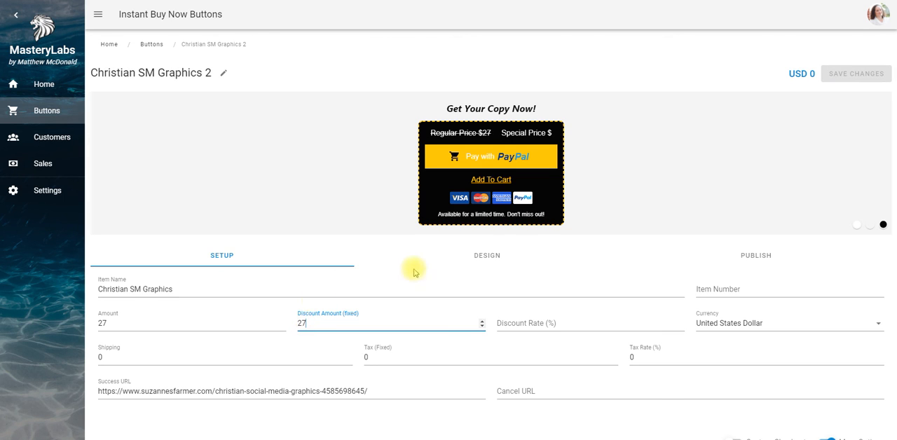
In the button's design, replace the Special Price text with "TODAY: FREE!!" and save the changes
{"action": "left_click", "coordinate": [473, 255]}
{"action": "left_click", "coordinate": [298, 323]}
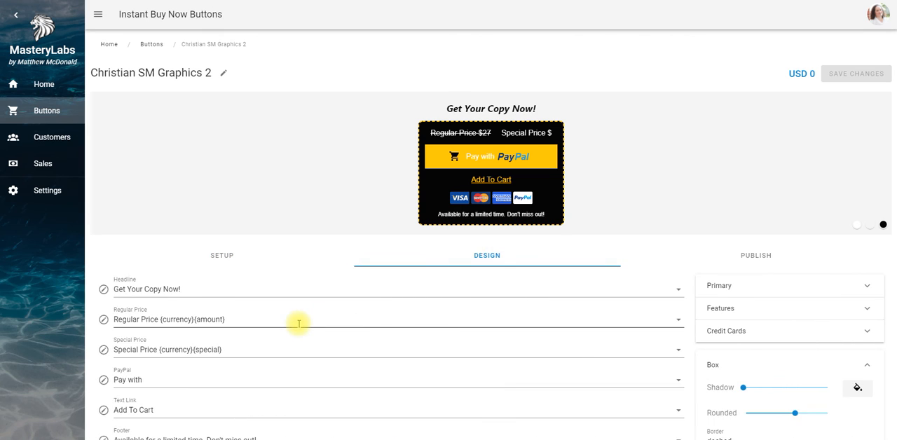
{"action": "left_click", "coordinate": [220, 347]}
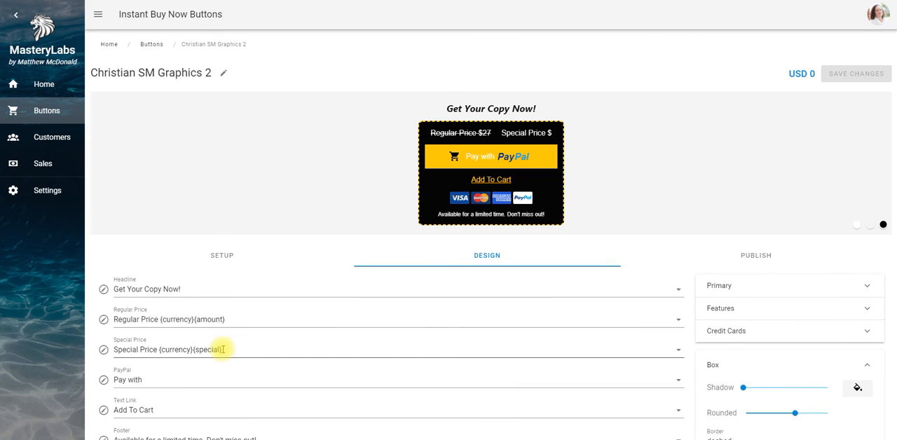
{"action": "triple_click", "coordinate": [156, 351]}
{"action": "left_click", "coordinate": [228, 349]}
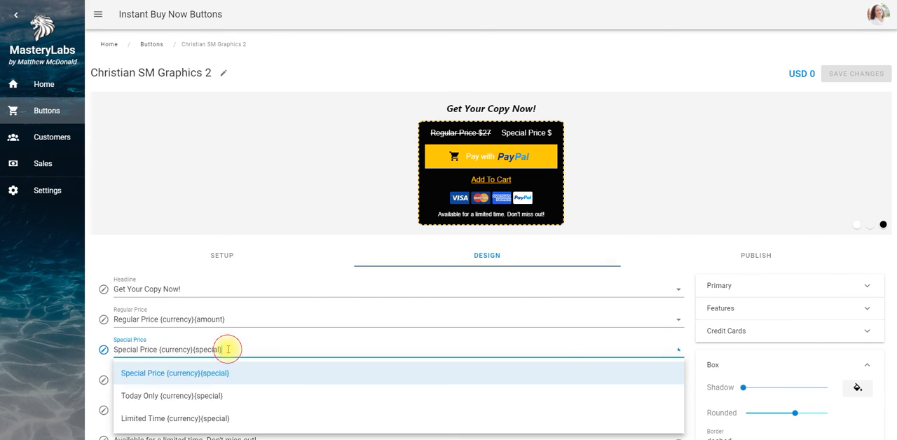
{"action": "key", "text": "BackSpace"}
{"action": "key", "text": "BackSpace"}
{"action": "key", "text": "BackSpace"}
{"action": "key", "text": "BackSpace"}
{"action": "key", "text": "BackSpace"}
{"action": "key", "text": "BackSpace"}
{"action": "key", "text": "BackSpace"}
{"action": "key", "text": "BackSpace"}
{"action": "key", "text": "BackSpace"}
{"action": "key", "text": "BackSpace"}
{"action": "key", "text": "BackSpace"}
{"action": "key", "text": "BackSpace"}
{"action": "key", "text": "BackSpace"}
{"action": "key", "text": "BackSpace"}
{"action": "key", "text": "BackSpace"}
{"action": "key", "text": "BackSpace"}
{"action": "key", "text": "BackSpace"}
{"action": "key", "text": "BackSpace"}
{"action": "key", "text": "BackSpace"}
{"action": "key", "text": "BackSpace"}
{"action": "key", "text": "BackSpace"}
{"action": "key", "text": "BackSpace"}
{"action": "key", "text": "BackSpace"}
{"action": "key", "text": "BackSpace"}
{"action": "key", "text": "BackSpace"}
{"action": "key", "text": "BackSpace"}
{"action": "key", "text": "BackSpace"}
{"action": "key", "text": "BackSpace"}
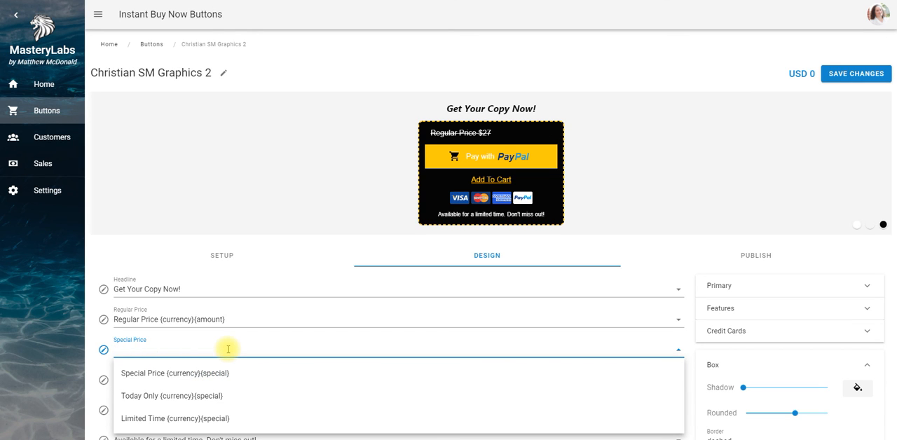
{"action": "type", "text": "TODAY: fr"}
{"action": "key", "text": "BackSpace"}
{"action": "key", "text": "BackSpace"}
{"action": "type", "text": "FR"}
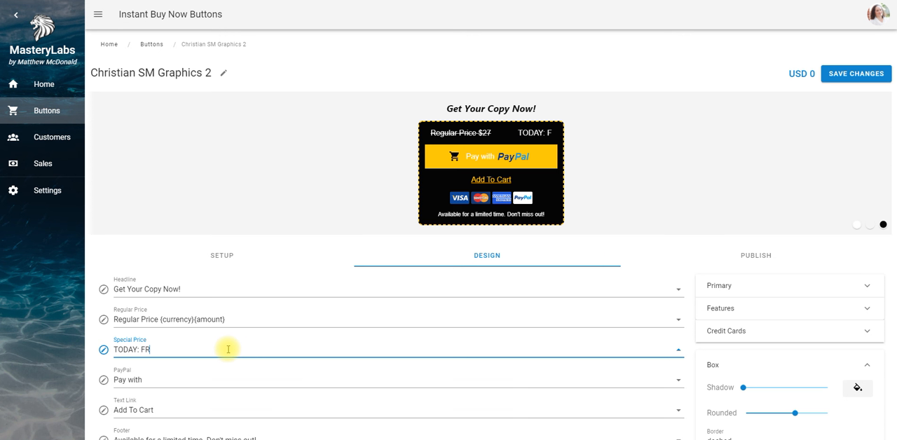
{"action": "type", "text": "EE!!"}
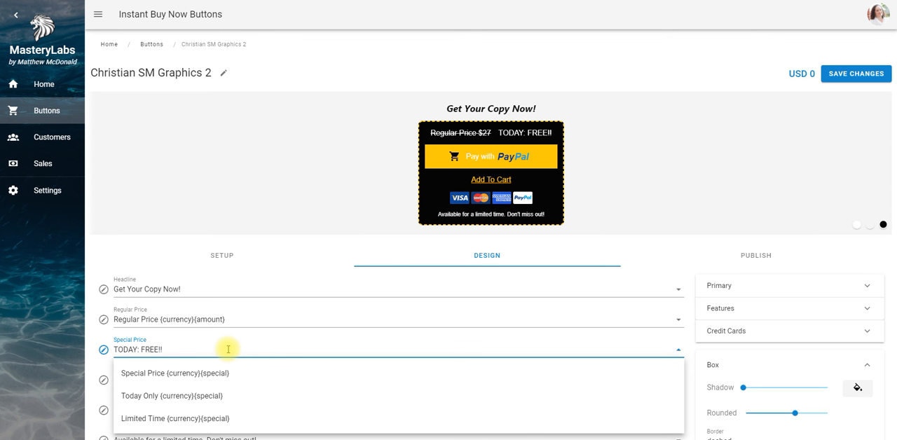
{"action": "left_click", "coordinate": [757, 258]}
{"action": "left_click", "coordinate": [860, 74]}
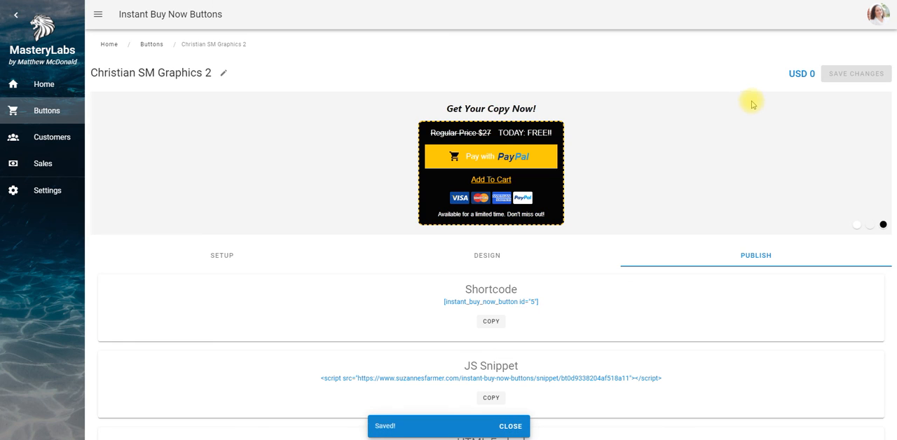
In the button's setup, switch on Custom Checkout with the copied ThriveCart URL carrying the INSTANTBUYNOW coupon, and save the changes
{"action": "left_click", "coordinate": [232, 257]}
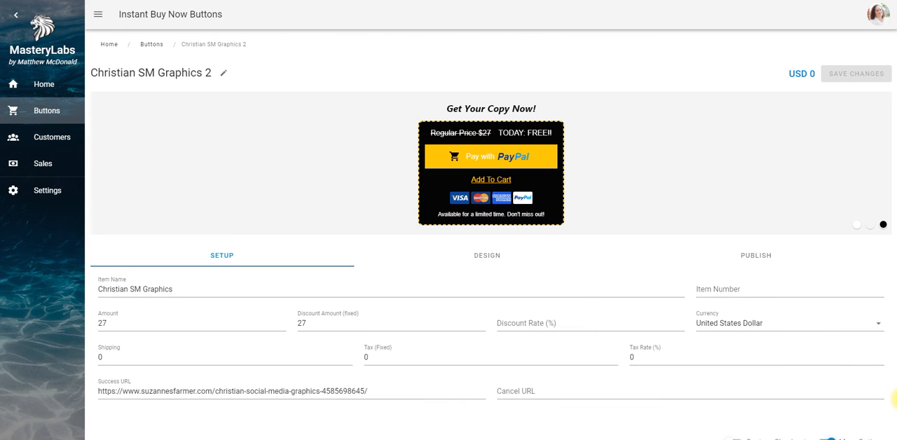
{"action": "scroll", "coordinate": [804, 371], "scroll_direction": "down", "scroll_amount": 2}
{"action": "left_click", "coordinate": [733, 365]}
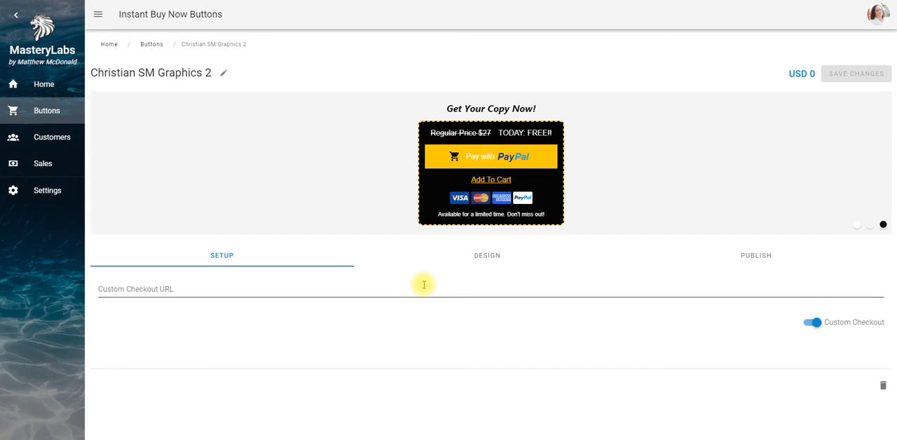
{"action": "left_click", "coordinate": [340, 293]}
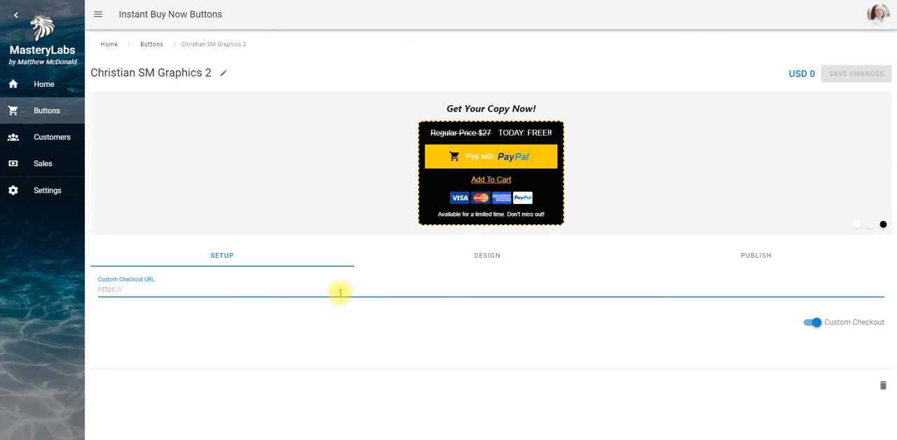
{"action": "type", "text": "https://suzannesfarmer.thrivecart.com/christian-social-media-quote-posters-ac/?coupon=INSTANTBUYNOW"}
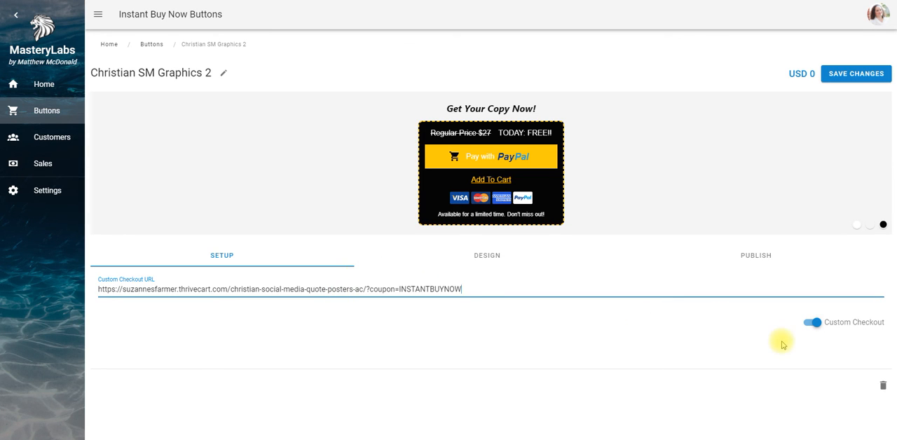
{"action": "left_click", "coordinate": [828, 78]}
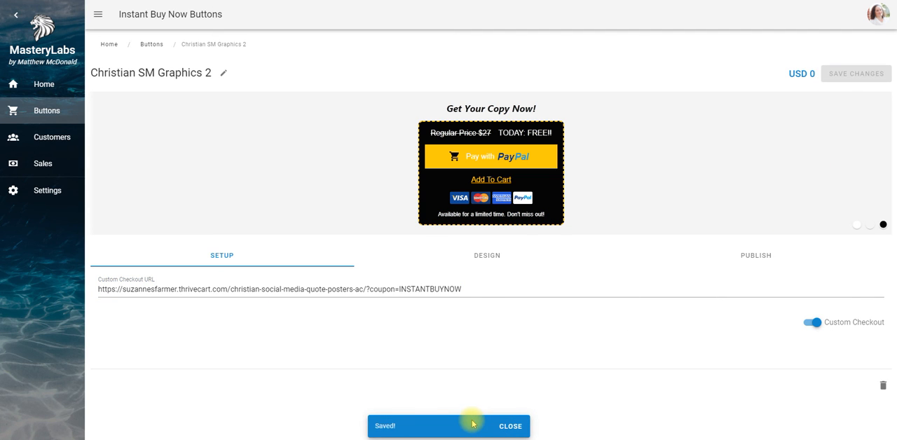
Switch to the live demo sales page, follow its PayPal button to the ThriveCart checkout, and review the order form and discounted total
{"action": "mouse_move", "coordinate": [312, 438]}
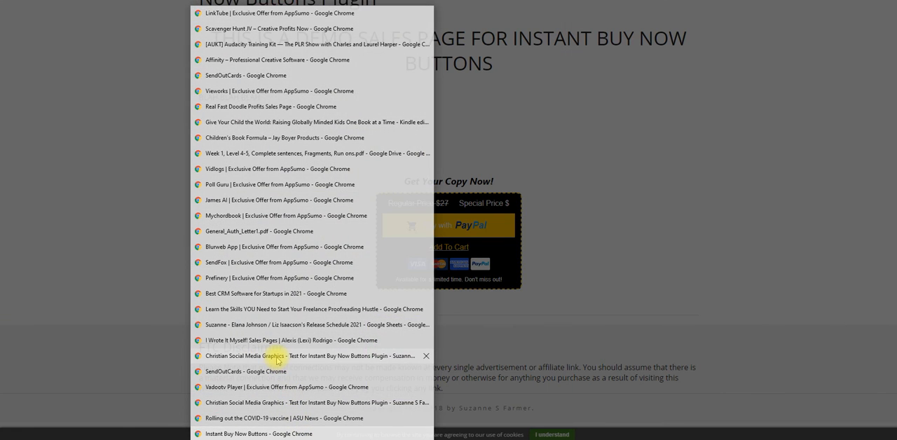
{"action": "left_click", "coordinate": [276, 356]}
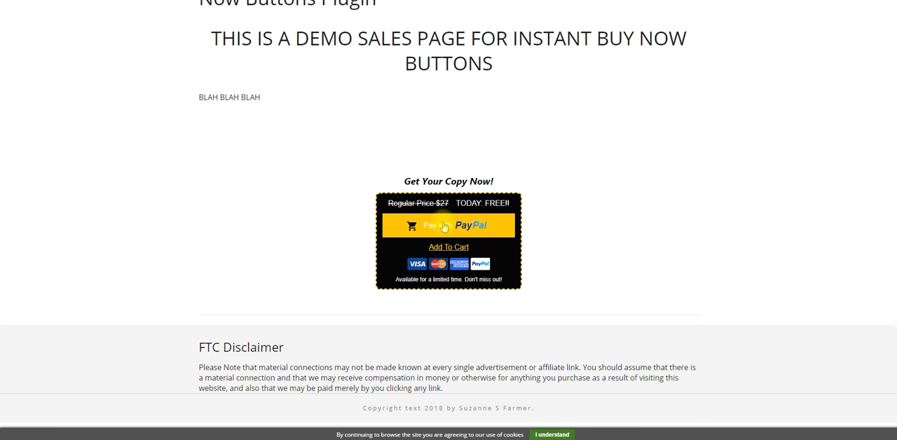
{"action": "left_click", "coordinate": [437, 228]}
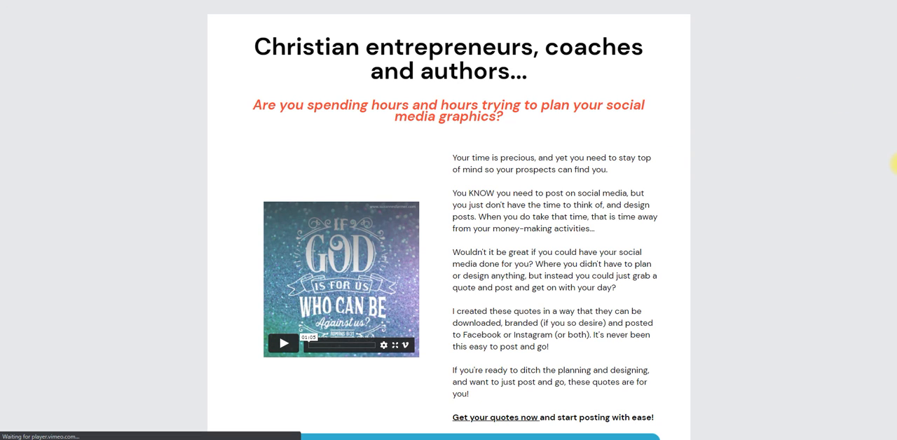
{"action": "scroll", "coordinate": [894, 164], "scroll_direction": "down", "scroll_amount": 5}
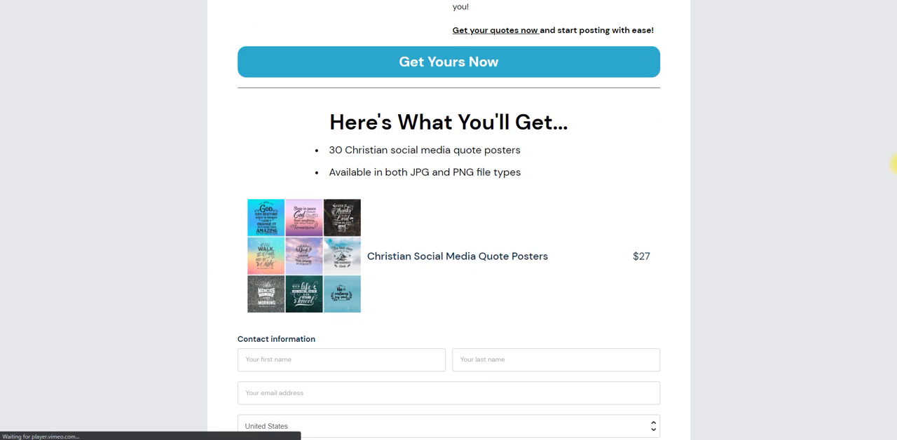
{"action": "scroll", "coordinate": [895, 276], "scroll_direction": "down", "scroll_amount": 5}
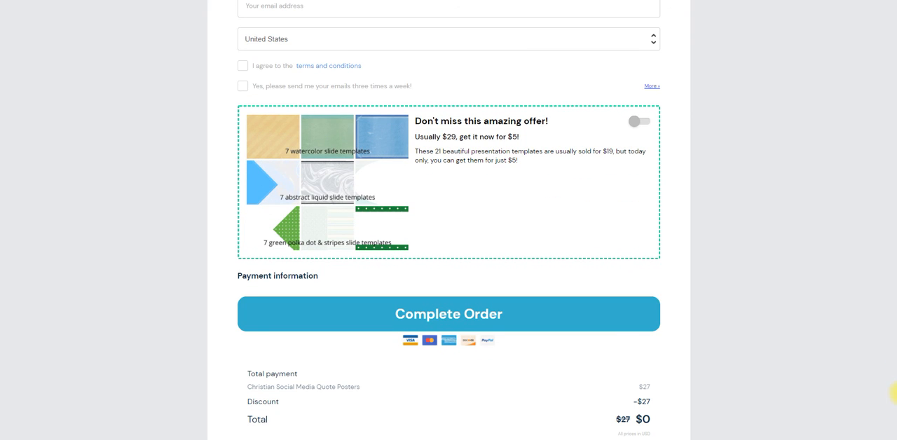
{"action": "scroll", "coordinate": [895, 407], "scroll_direction": "down", "scroll_amount": 3}
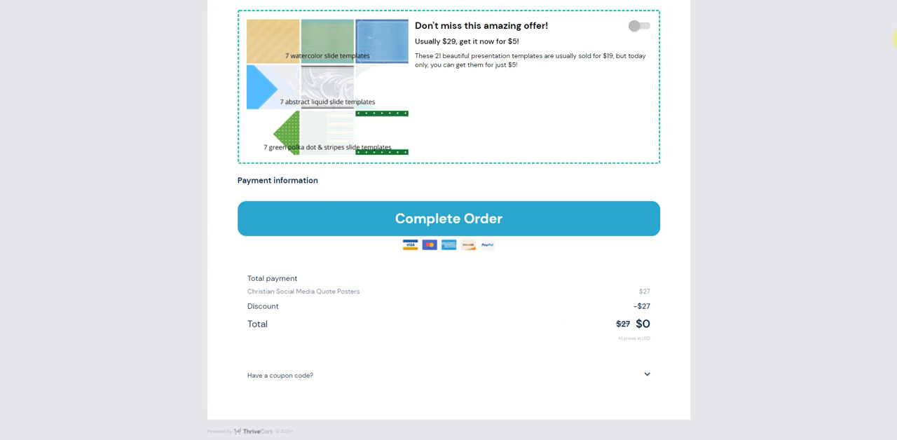
{"action": "scroll", "coordinate": [890, 39], "scroll_direction": "up", "scroll_amount": 11}
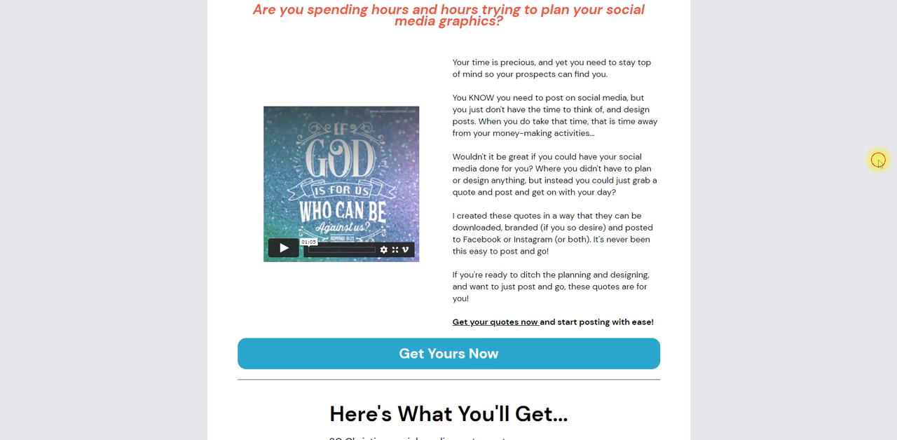
{"action": "scroll", "coordinate": [880, 163], "scroll_direction": "down", "scroll_amount": 9}
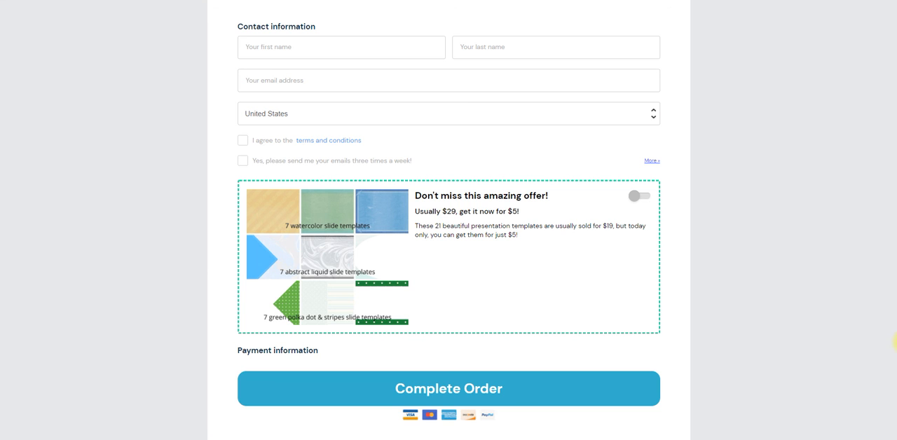
Try to complete the ThriveCart order with the contact fields blank, and return to the Christian SM Graphics 2 button's setup
{"action": "left_click", "coordinate": [587, 385]}
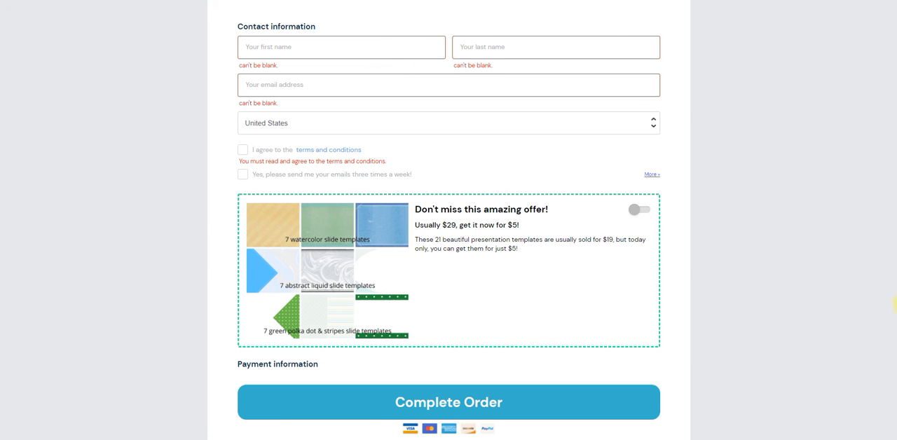
{"action": "scroll", "coordinate": [896, 393], "scroll_direction": "down", "scroll_amount": 3}
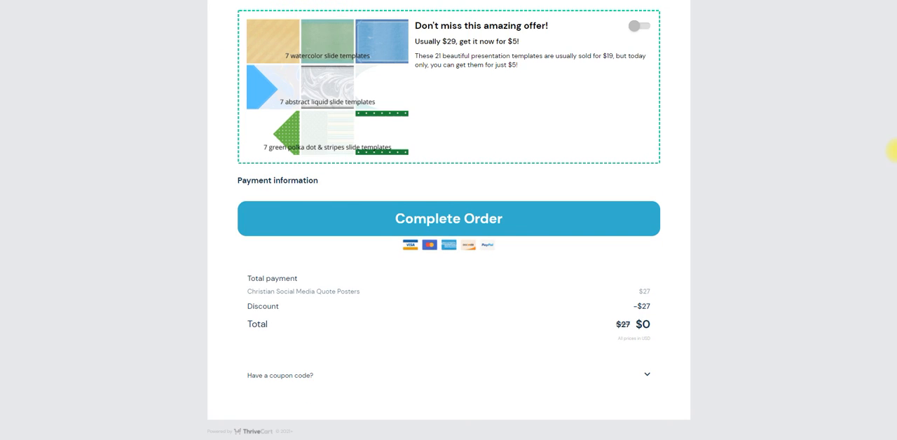
{"action": "scroll", "coordinate": [895, 59], "scroll_direction": "up", "scroll_amount": 6}
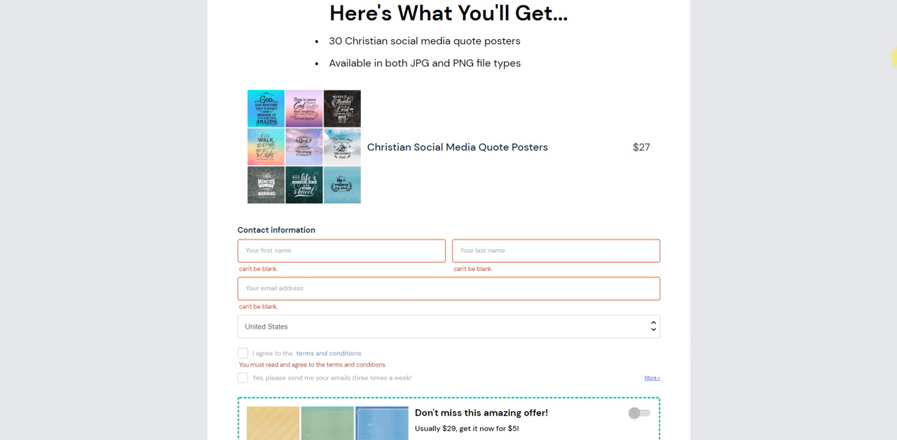
{"action": "scroll", "coordinate": [895, 59], "scroll_direction": "up", "scroll_amount": 6}
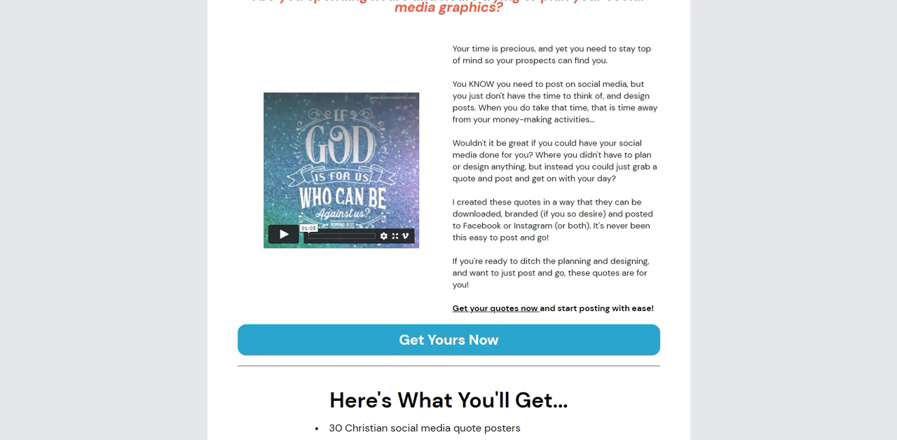
{"action": "left_click", "coordinate": [617, 0]}
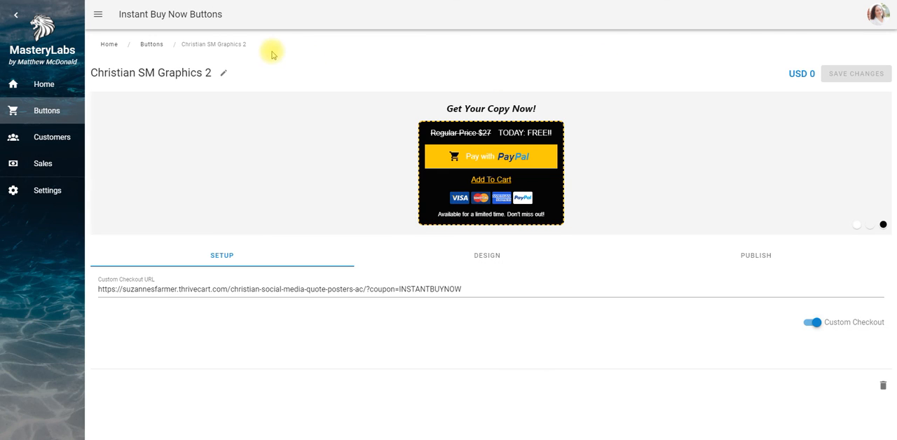